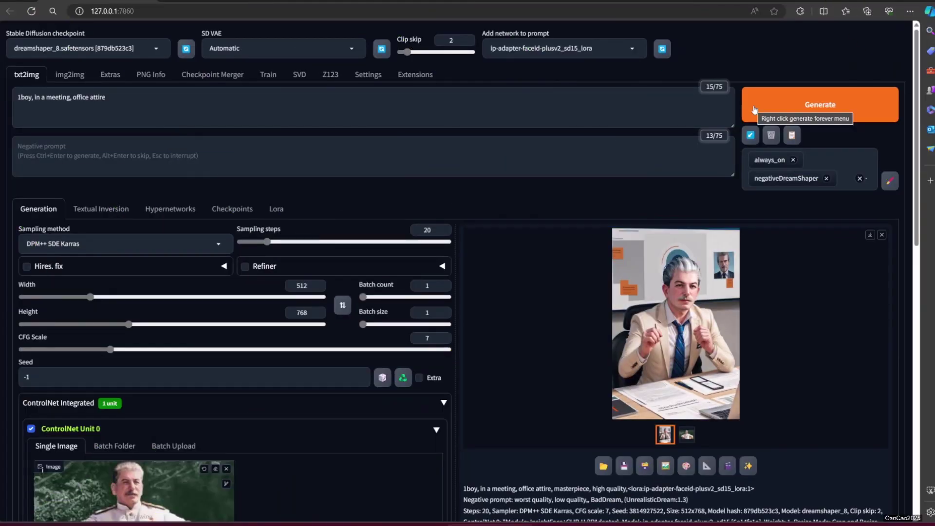
Generate several office-attire portraits and inspect each result full-screen
left_click(754, 110)
left_click(779, 319)
left_click(779, 319)
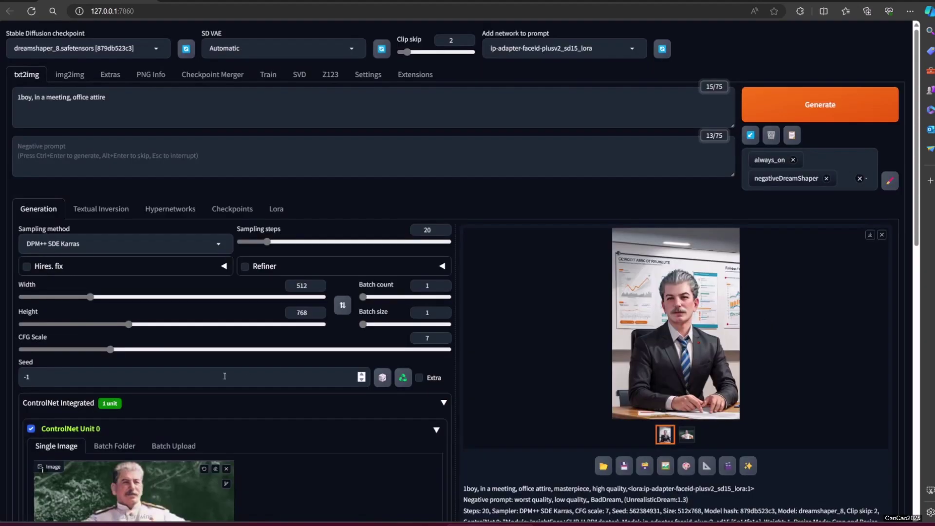
left_click(754, 110)
left_click(690, 335)
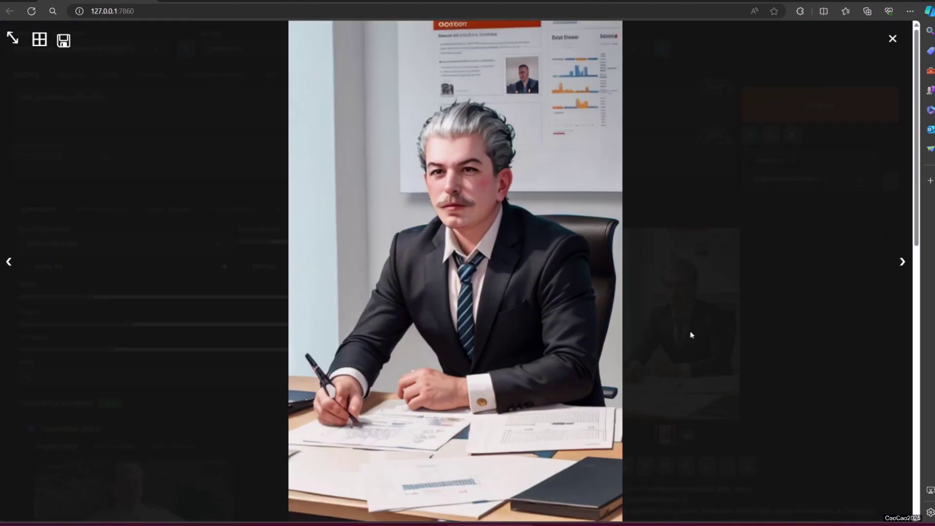
left_click(780, 344)
left_click(754, 110)
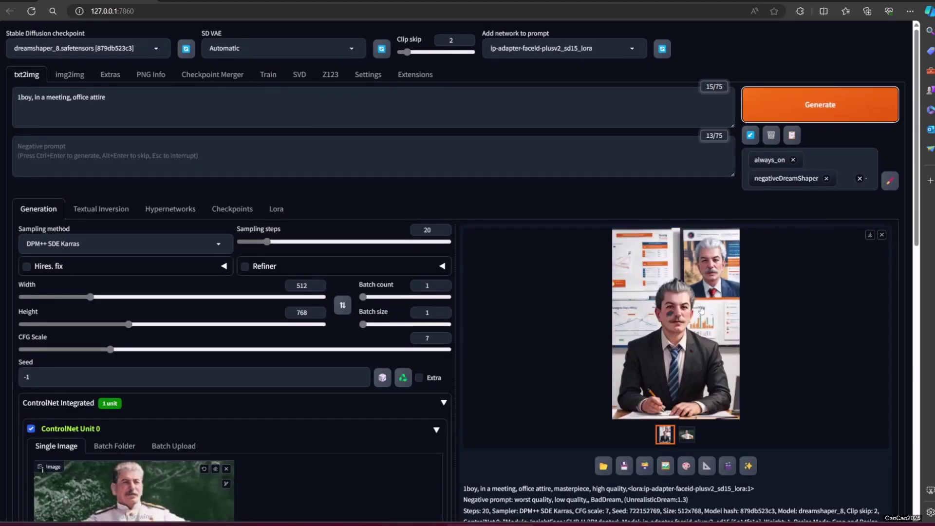
left_click(701, 310)
left_click(748, 305)
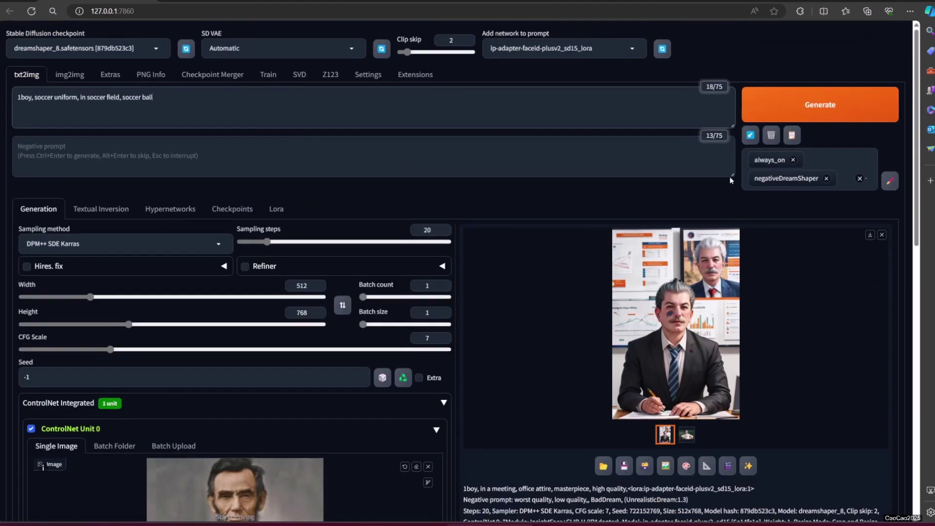
Generate the soccer-uniform portrait and review it and the jersey-18 result full-screen
left_click(754, 110)
left_click(669, 304)
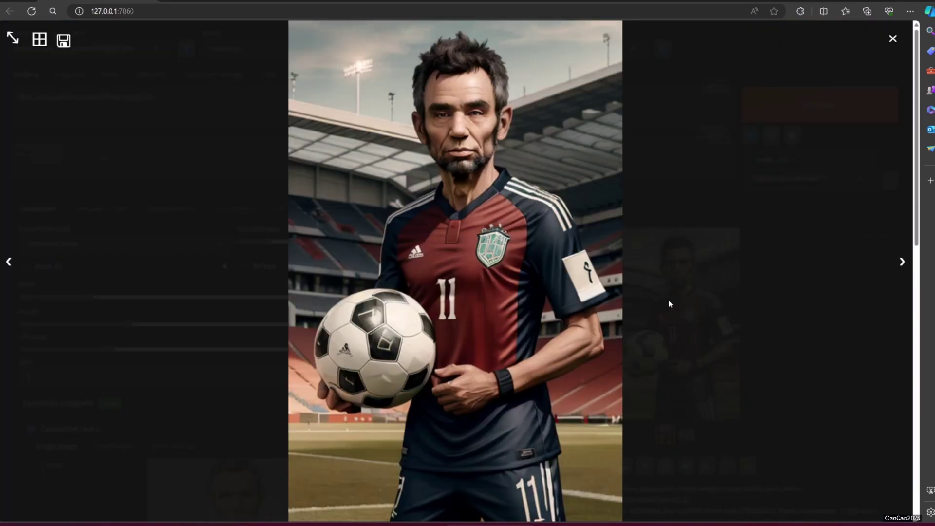
left_click(728, 314)
left_click(764, 317)
left_click(761, 318)
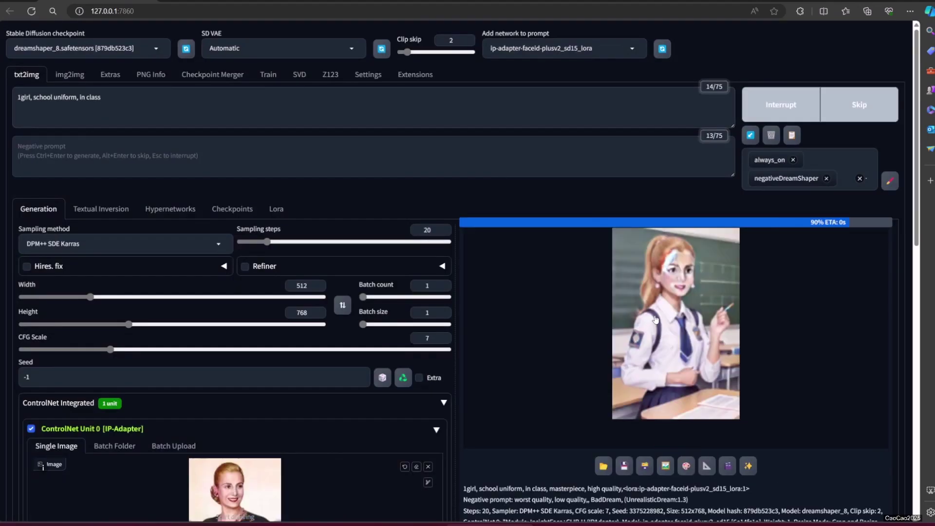
Review the schoolgirl and teacher results full-screen
left_click(782, 369)
left_click(781, 370)
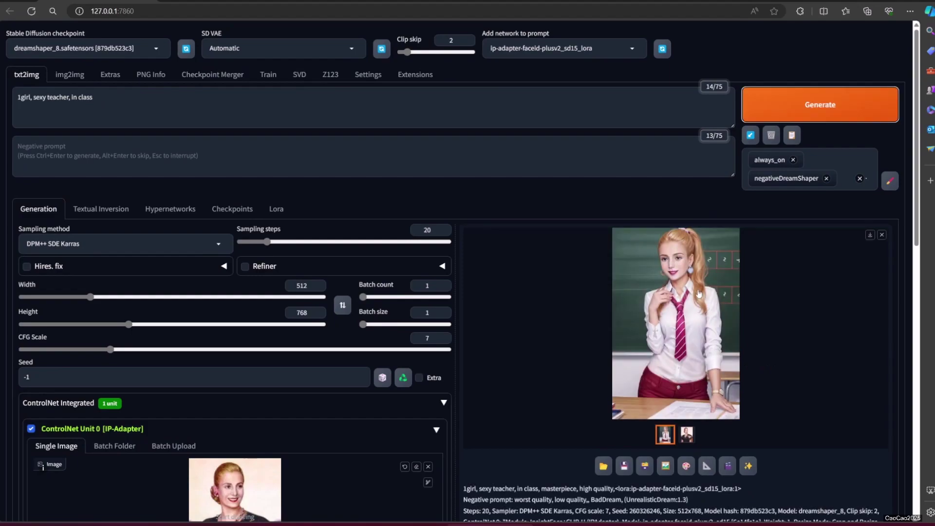
left_click(789, 314)
left_click(720, 316)
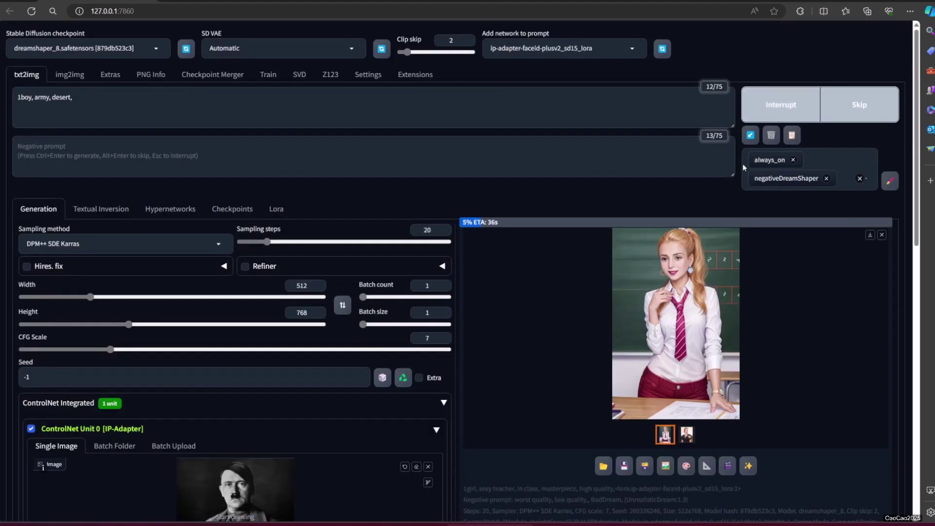
Review the desert soldier, armoured knight and red-suited man results full-screen
left_click(687, 294)
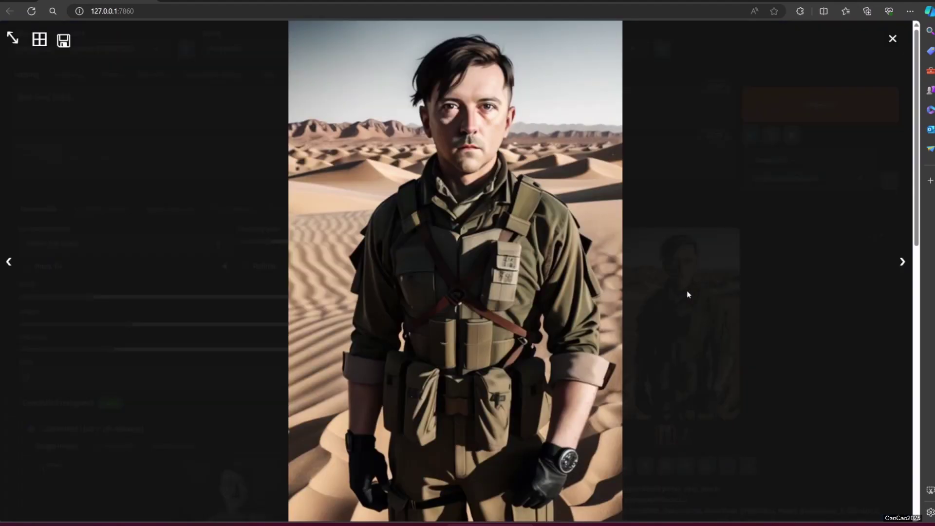
left_click(751, 292)
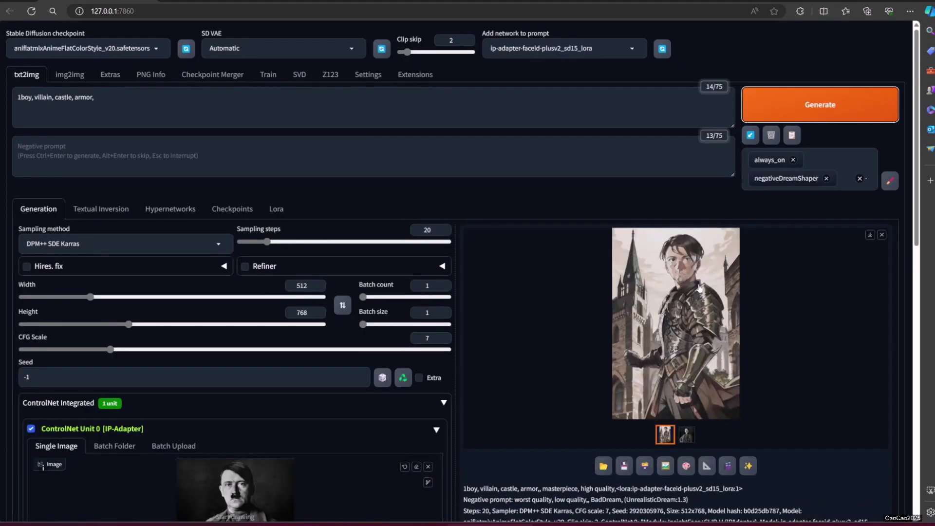
left_click(716, 252)
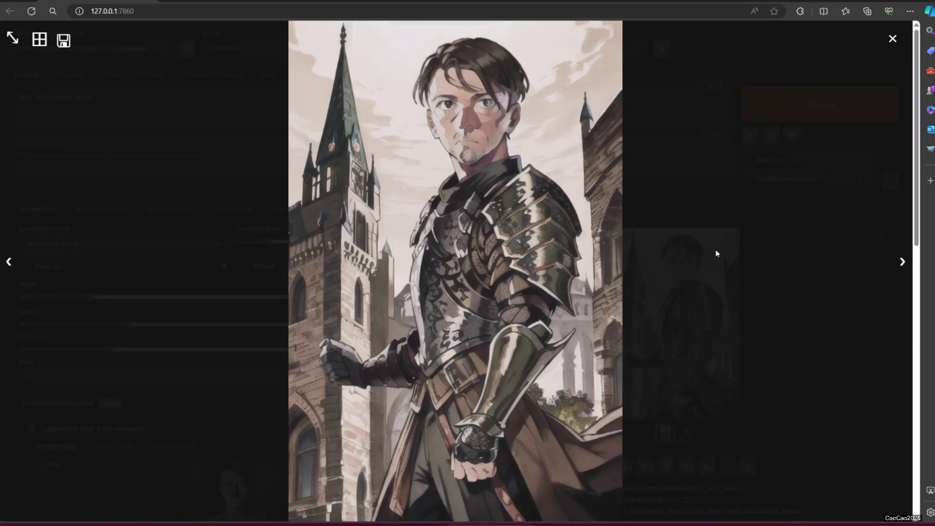
left_click(788, 333)
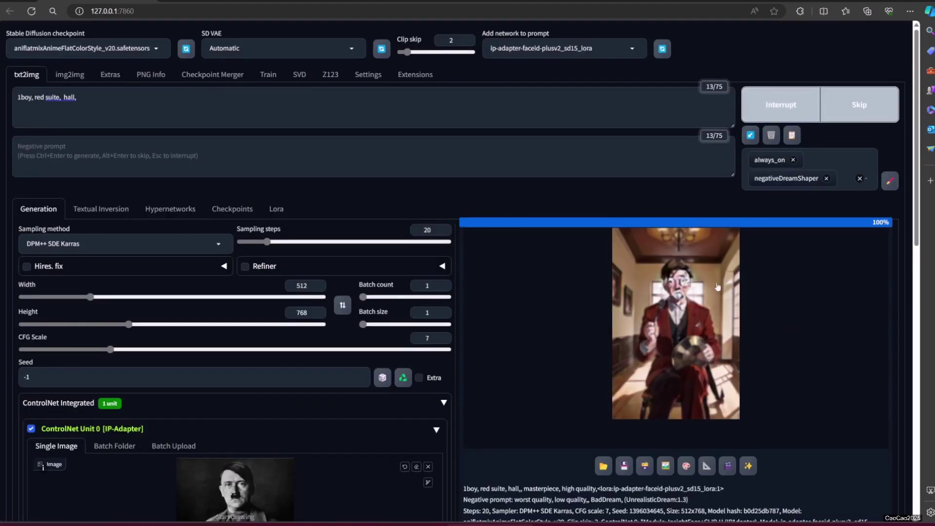
left_click(717, 287)
left_click(766, 312)
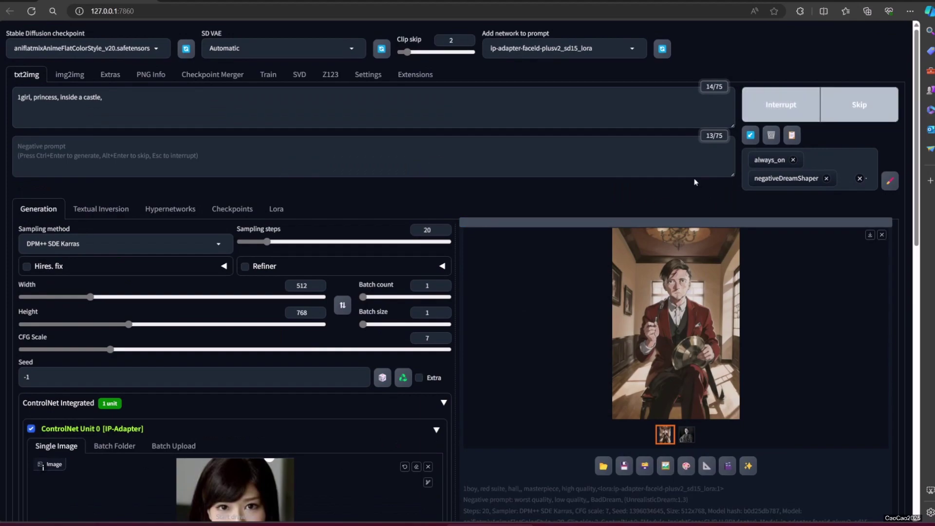
View the princess, school-uniform princess and 3D-style schoolgirl results full-screen
left_click(705, 298)
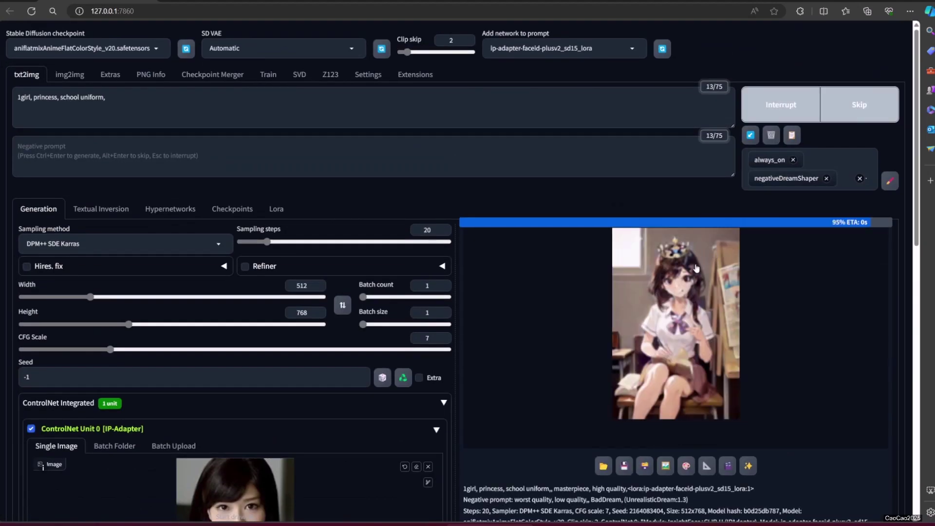
left_click(693, 299)
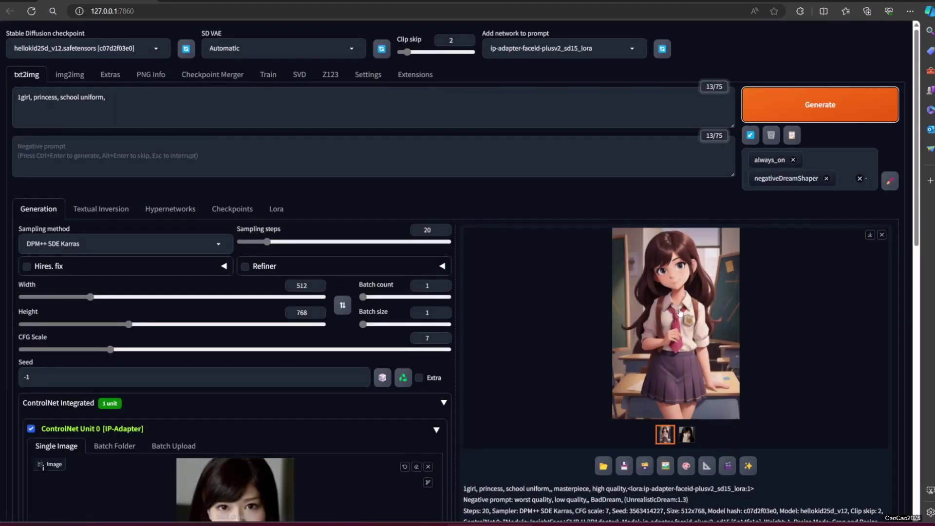
left_click(731, 331)
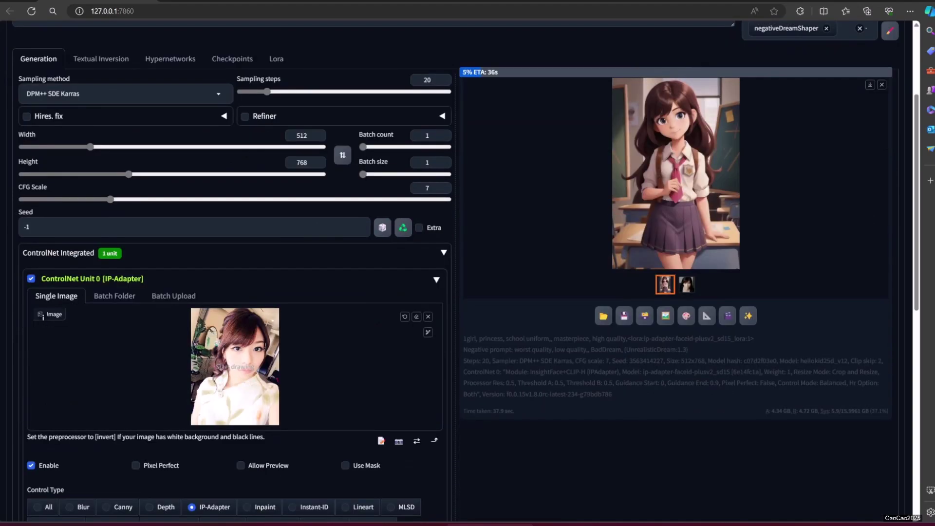
scroll(695, 327, "up", 3)
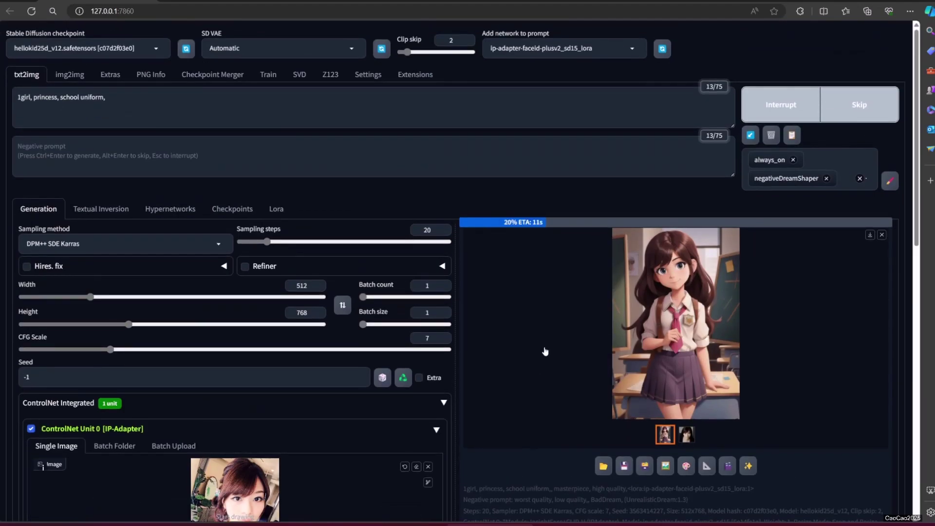
left_click(694, 328)
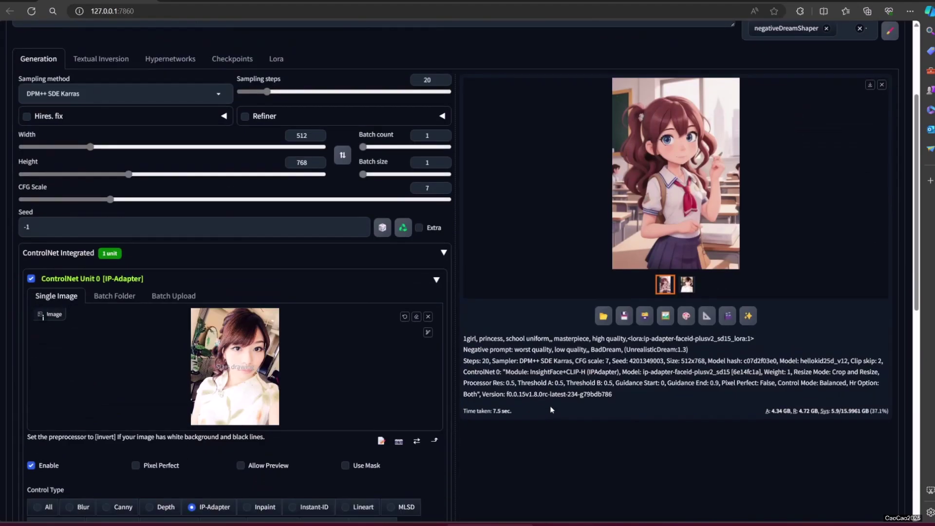
scroll(467, 263, "up", 4)
Generate the black-haired girl from the new prompt and view it full-screen
key("ctrl+Return")
left_click(723, 239)
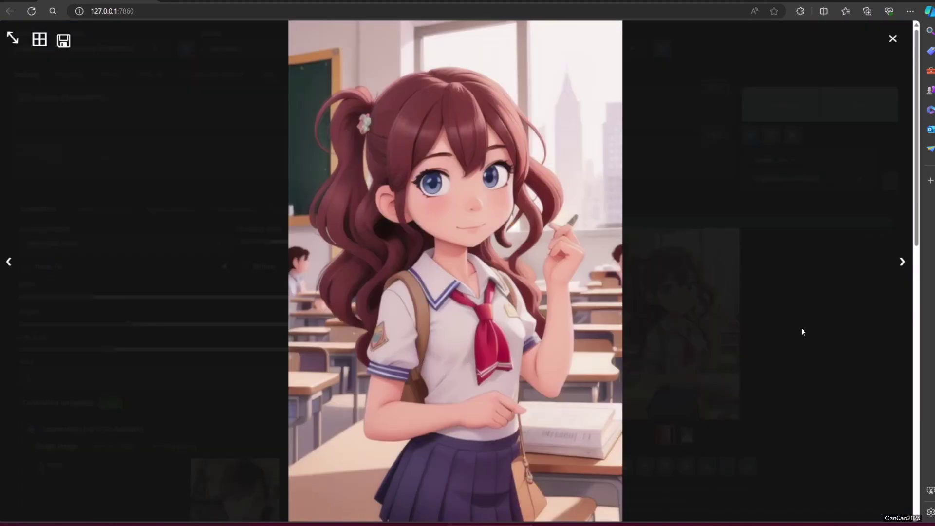
left_click(801, 328)
left_click(808, 343)
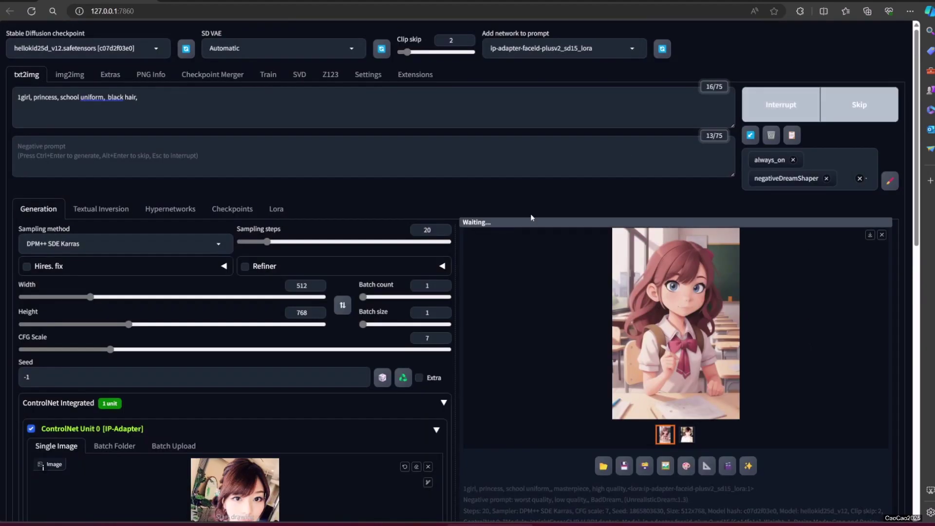
left_click(725, 334)
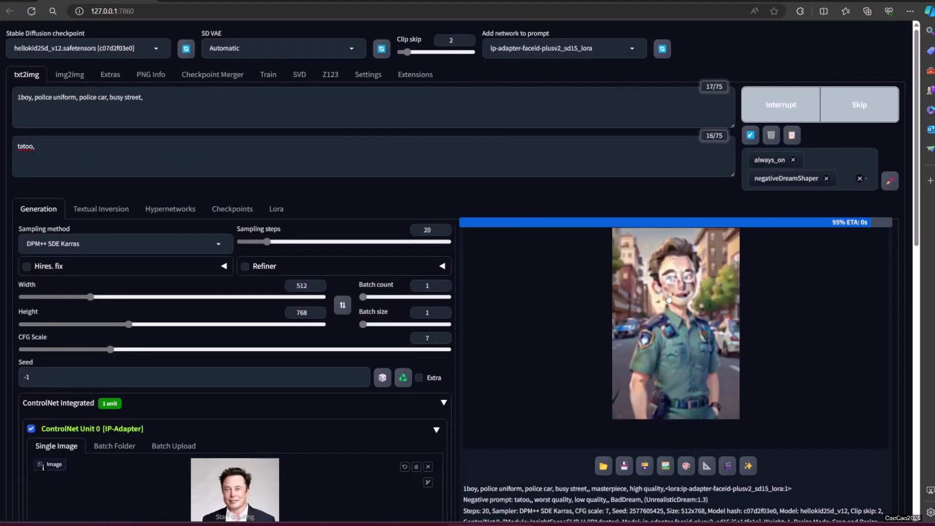
Review the police officer result, then render the brown-haired girl in glasses and jacket
left_click(668, 298)
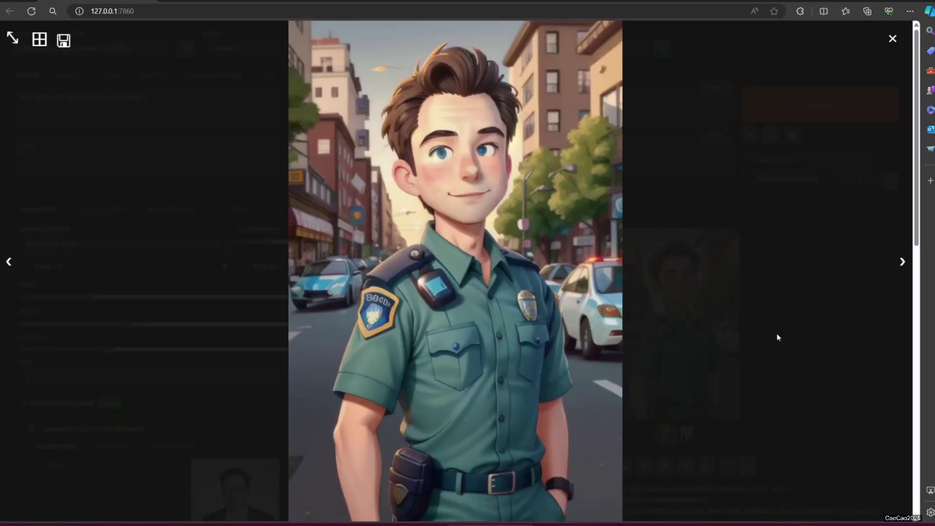
left_click(782, 378)
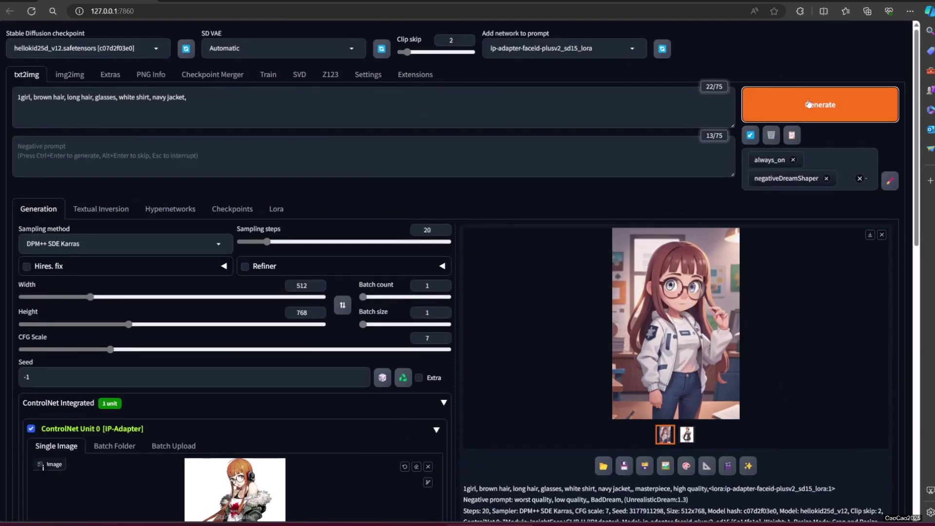
key("ctrl+Return")
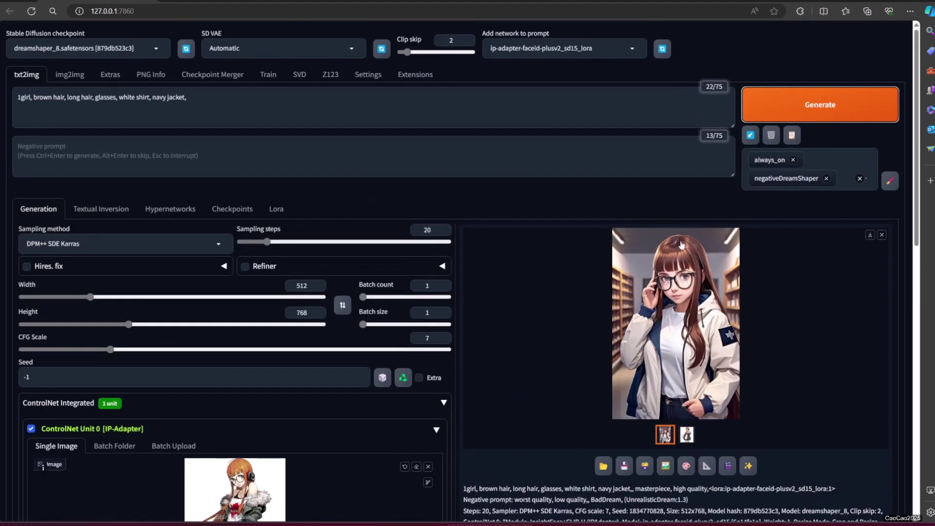
Generate the coffee-shop image with the realistic checkpoint and view it full-screen
left_click(698, 281)
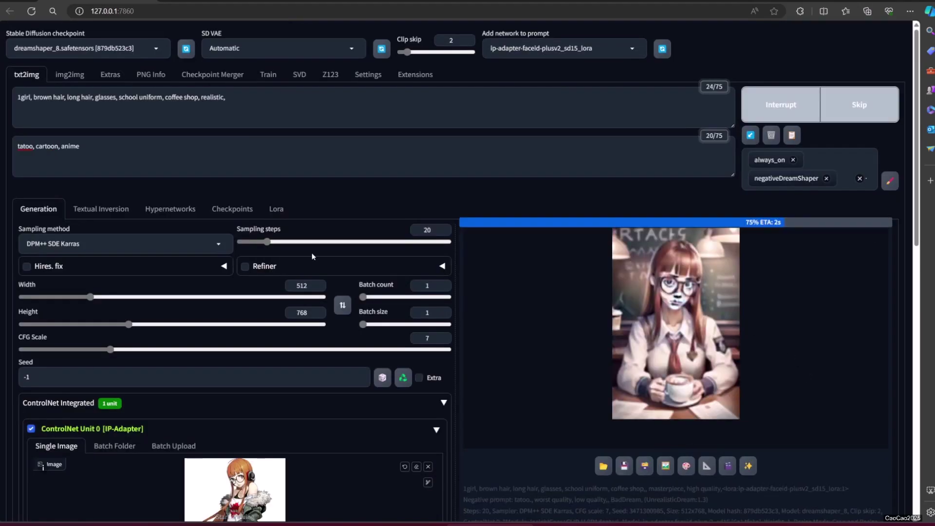
left_click(680, 310)
left_click(731, 346)
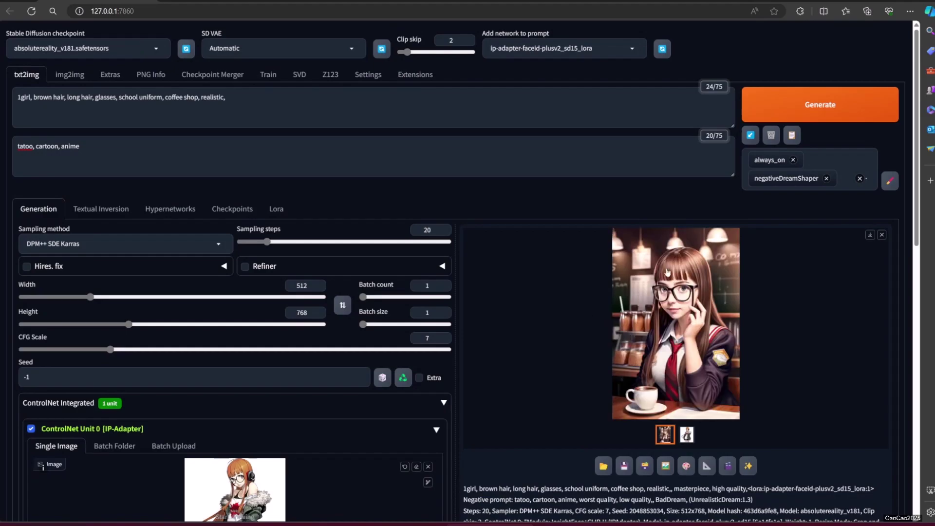
left_click(715, 321)
left_click(784, 360)
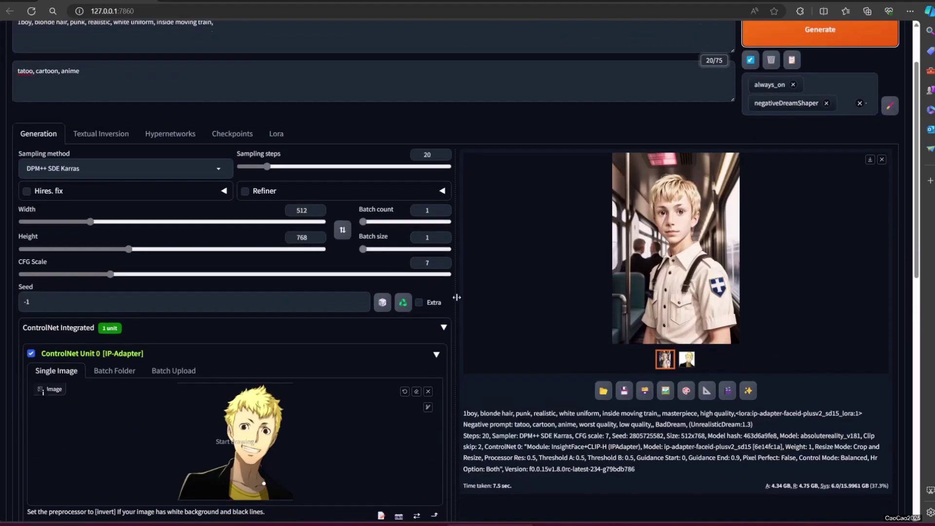
Generate more train-scene images and review the train boy and silver-haired boy
left_click(661, 327)
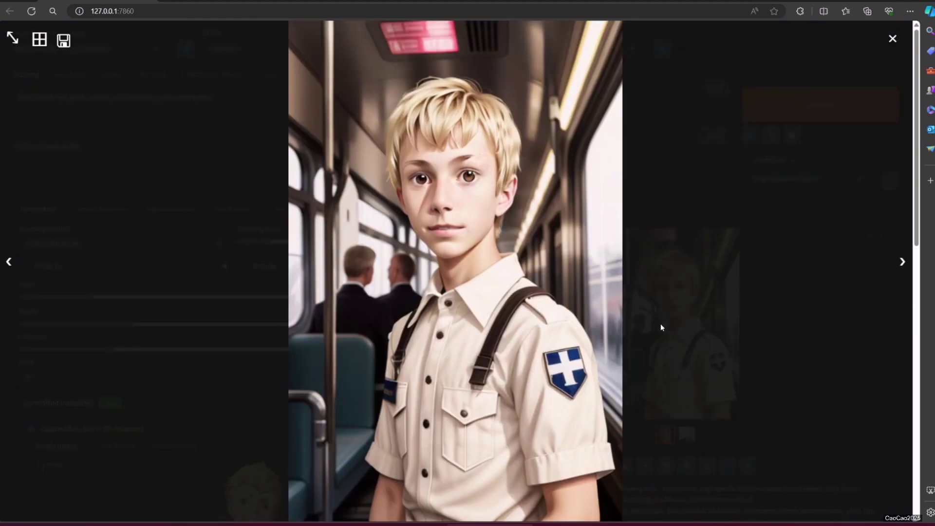
left_click(795, 332)
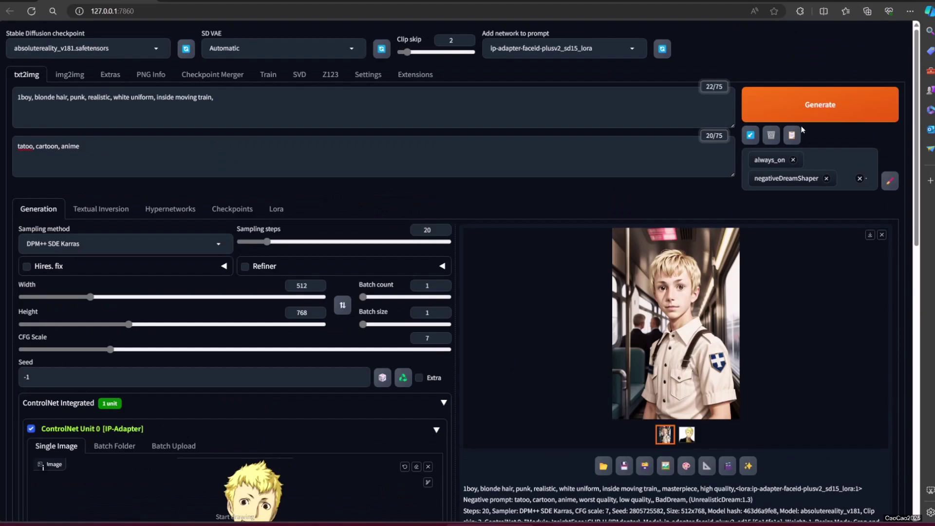
left_click(818, 105)
left_click(692, 314)
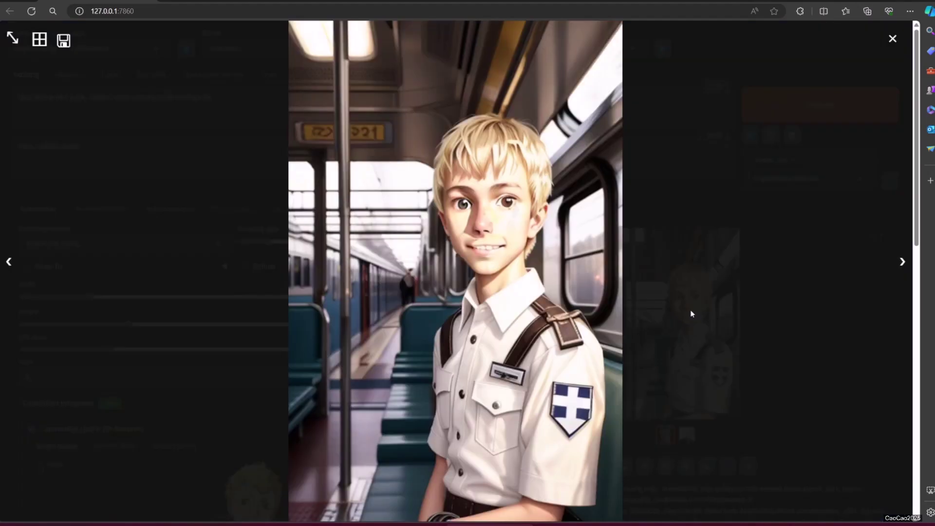
left_click(781, 348)
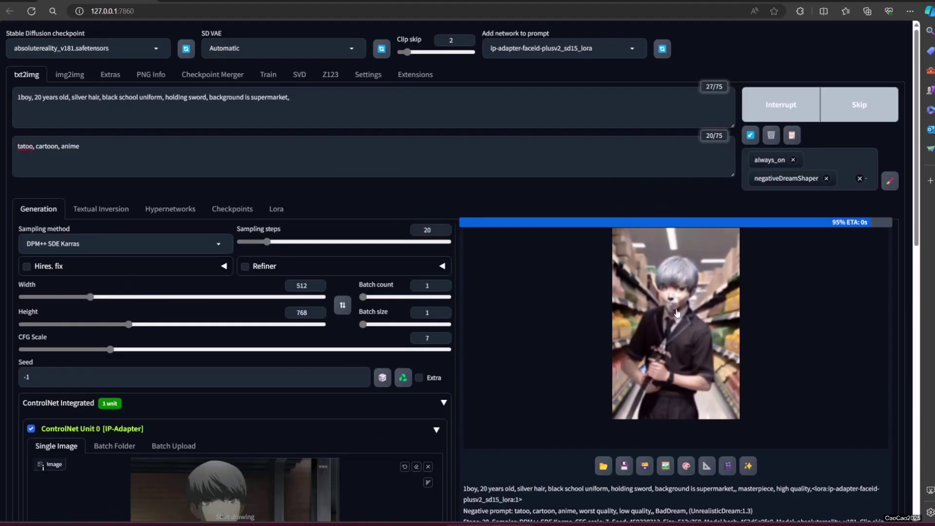
left_click(716, 312)
left_click(801, 313)
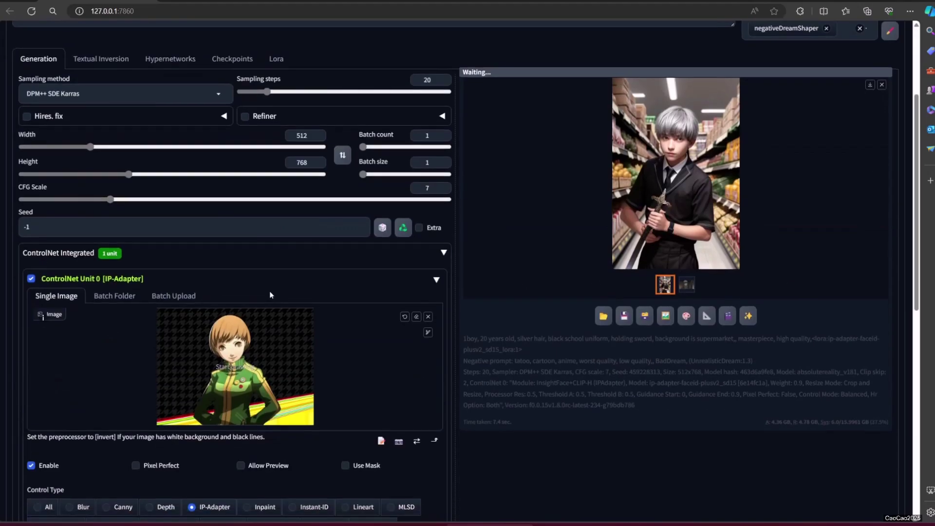
Review the steak-restaurant girl and generate another steak-restaurant image
scroll(270, 290, "up", 2)
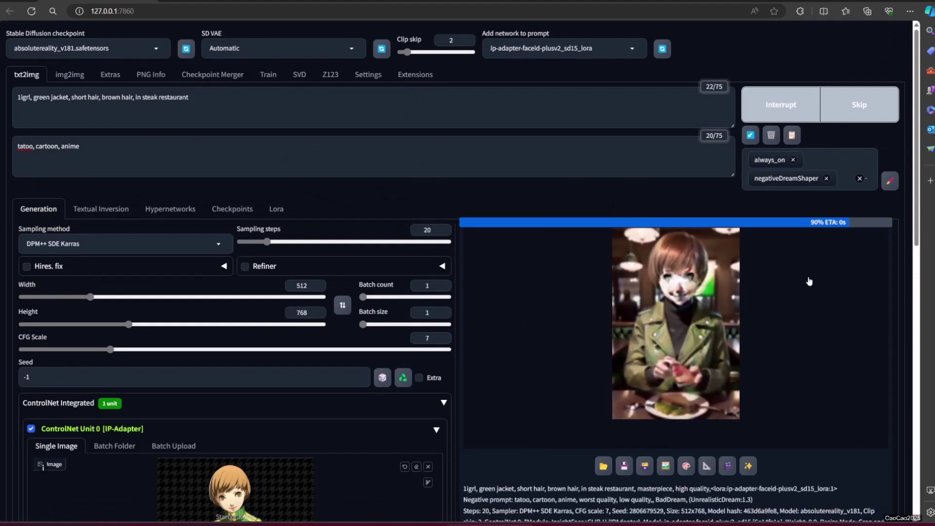
left_click(695, 301)
left_click(779, 364)
left_click(819, 105)
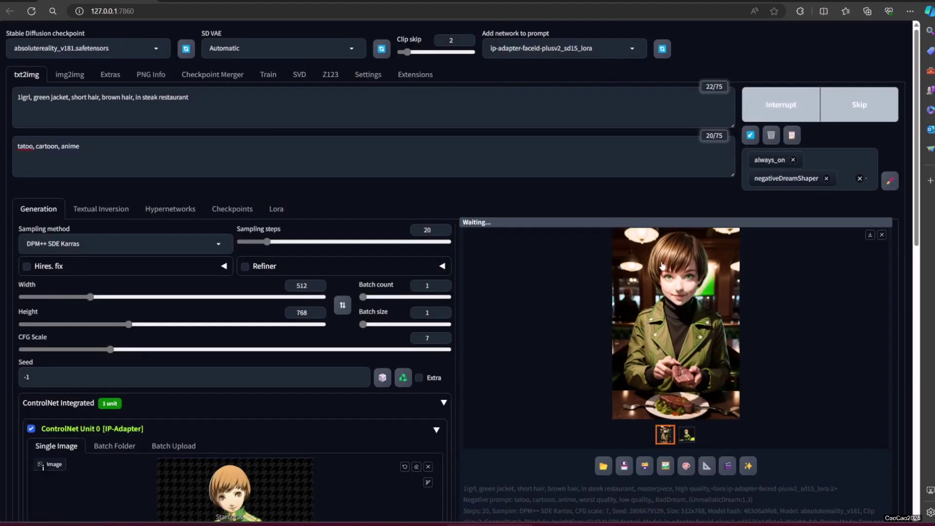
left_click(741, 309)
left_click(755, 305)
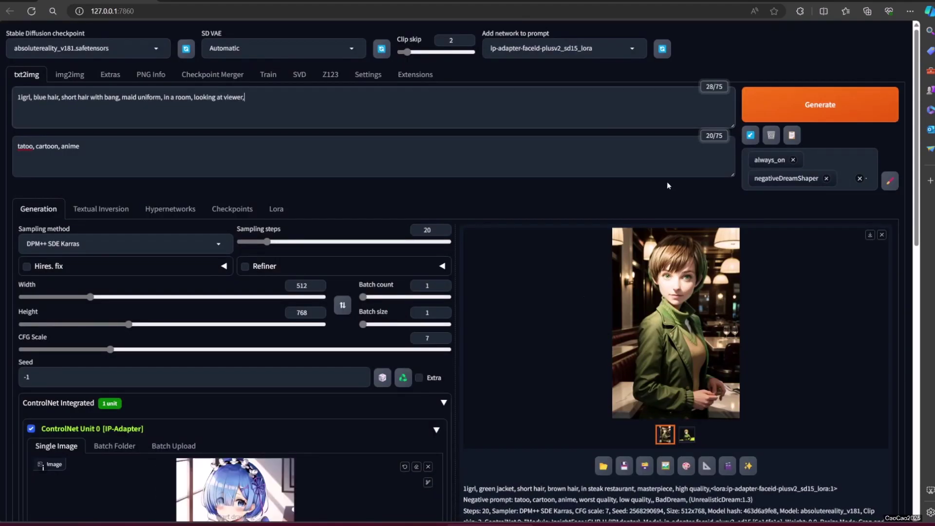
Inspect the finished maid image at full size
scroll(188, 239, "down", 5)
scroll(187, 240, "up", 5)
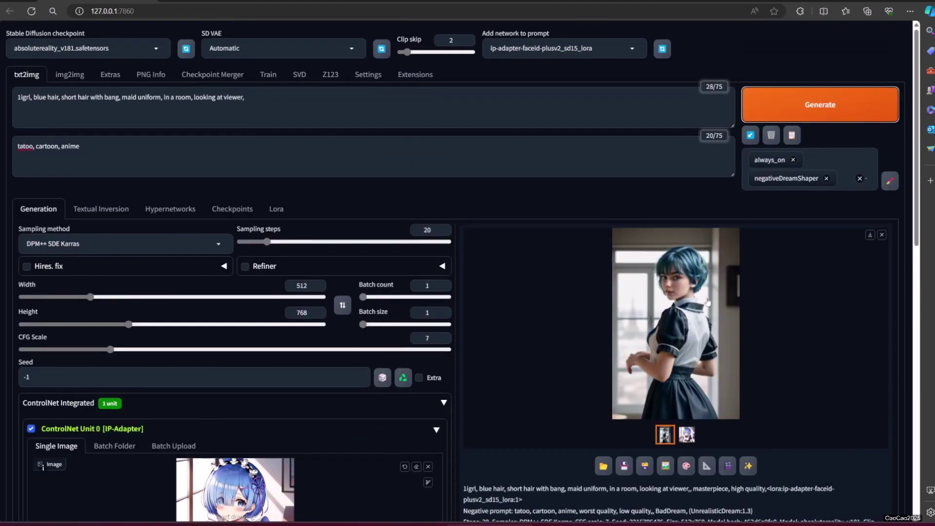
left_click(682, 322)
left_click(775, 343)
scroll(676, 304, "down", 3)
scroll(676, 304, "up", 3)
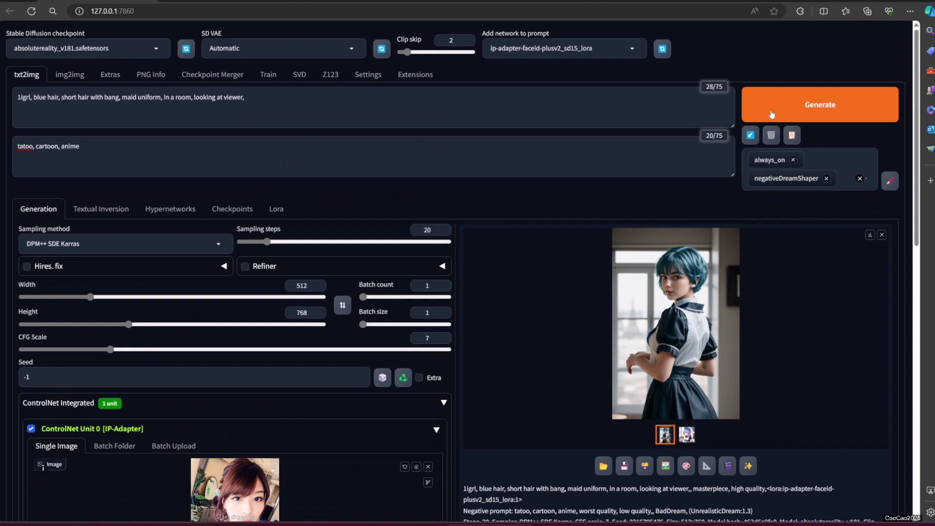
Generate two maid images from the real-photo reference face and view each full size
left_click(819, 105)
scroll(630, 307, "down", 2)
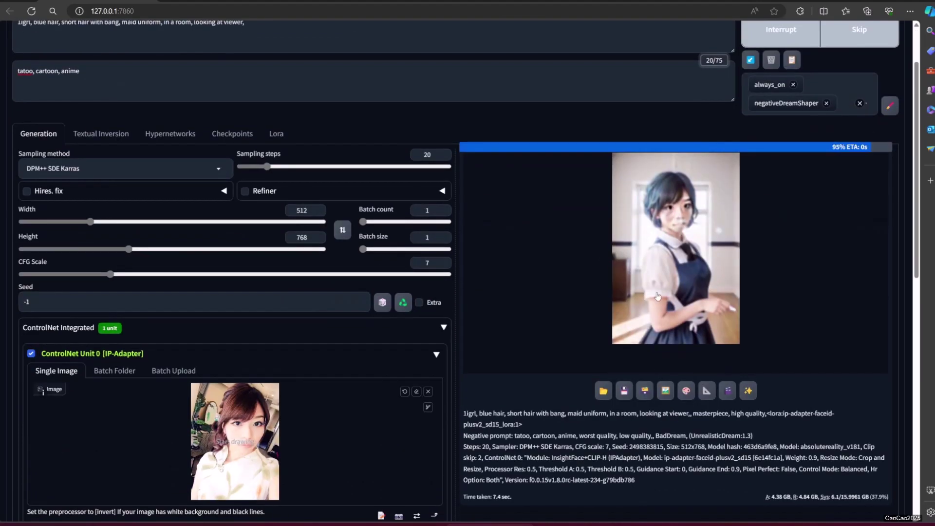
left_click(677, 253)
left_click(768, 317)
scroll(350, 430, "down", 5)
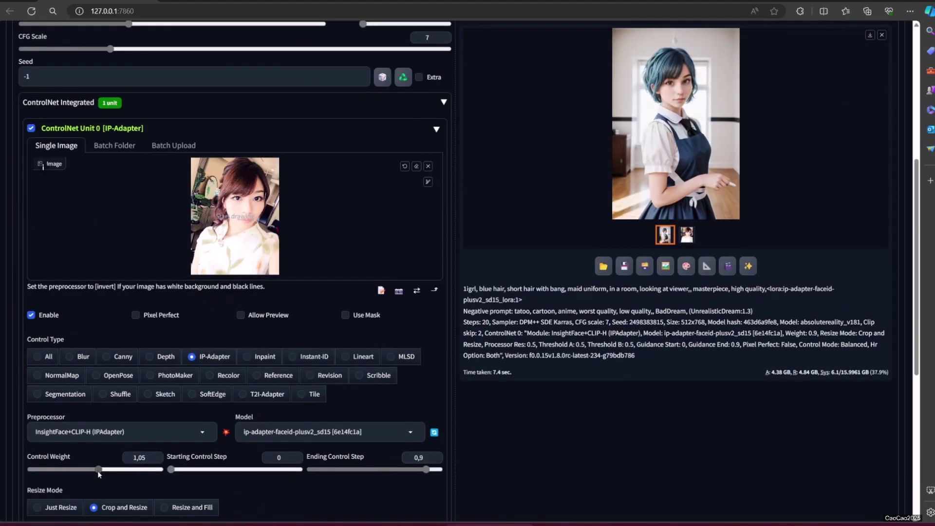
scroll(829, 117, "up", 6)
left_click(829, 117)
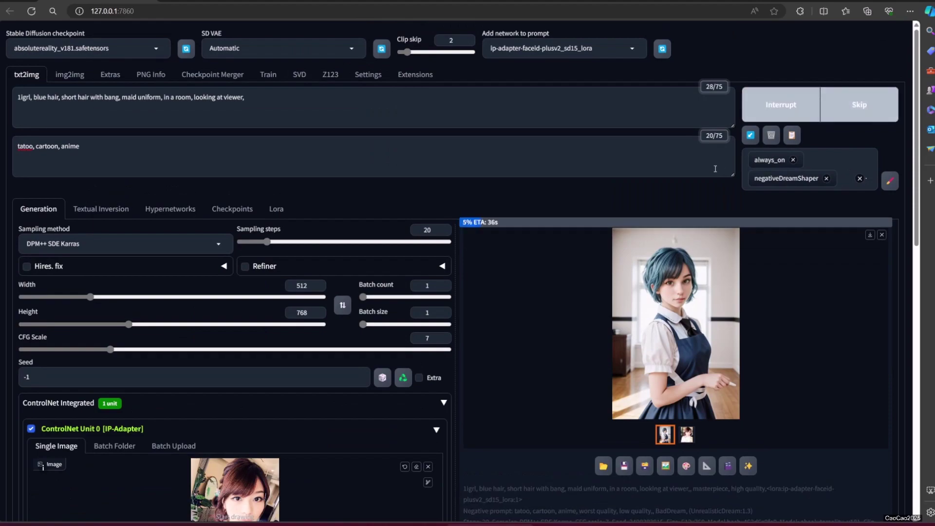
left_click(716, 320)
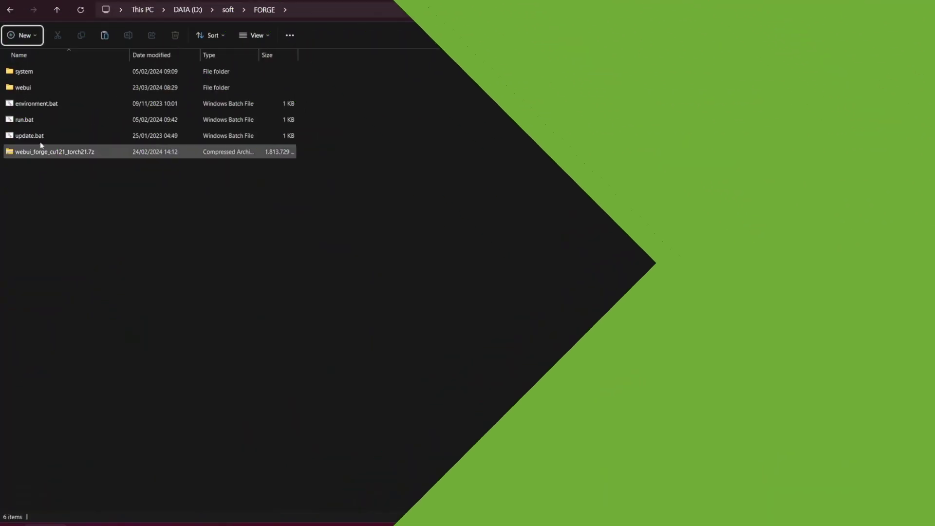
Run update.bat in D:\soft\FORGE to update Forge, then relaunch it with run.bat
left_click(28, 136)
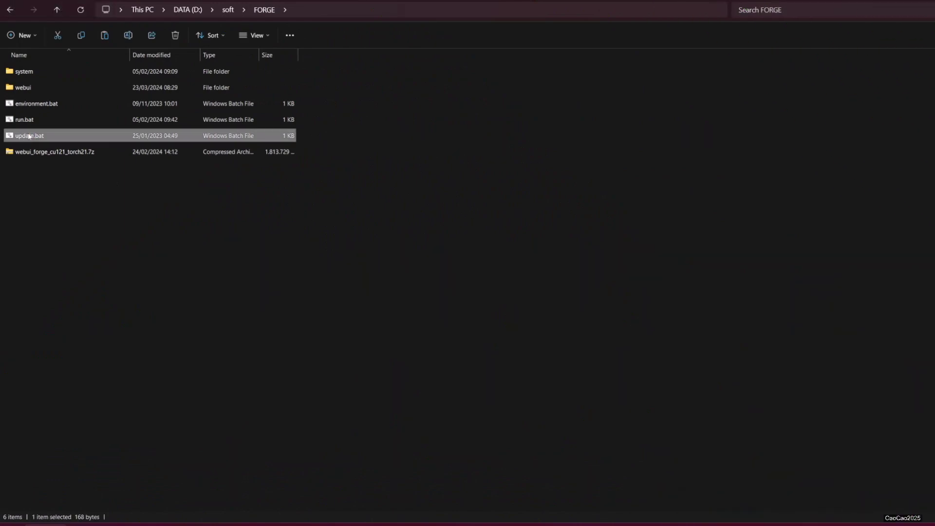
double_click(28, 135)
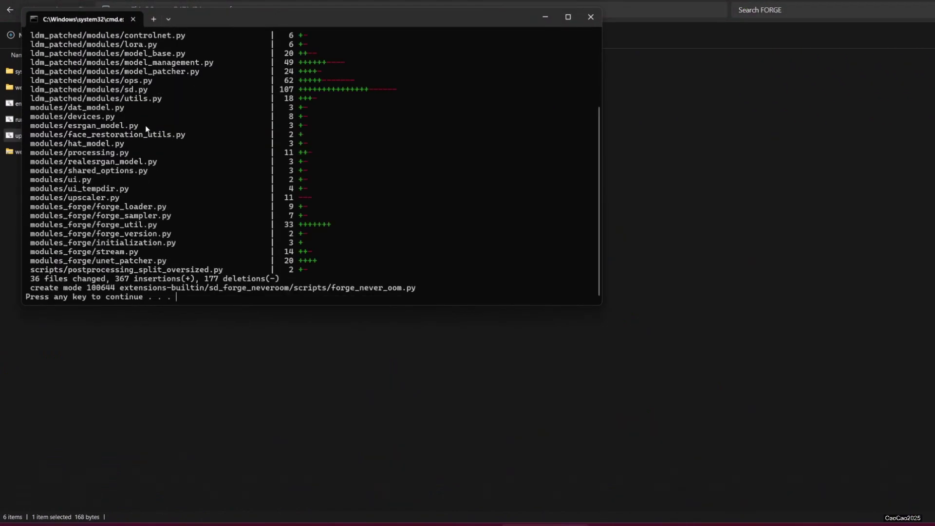
key("Return")
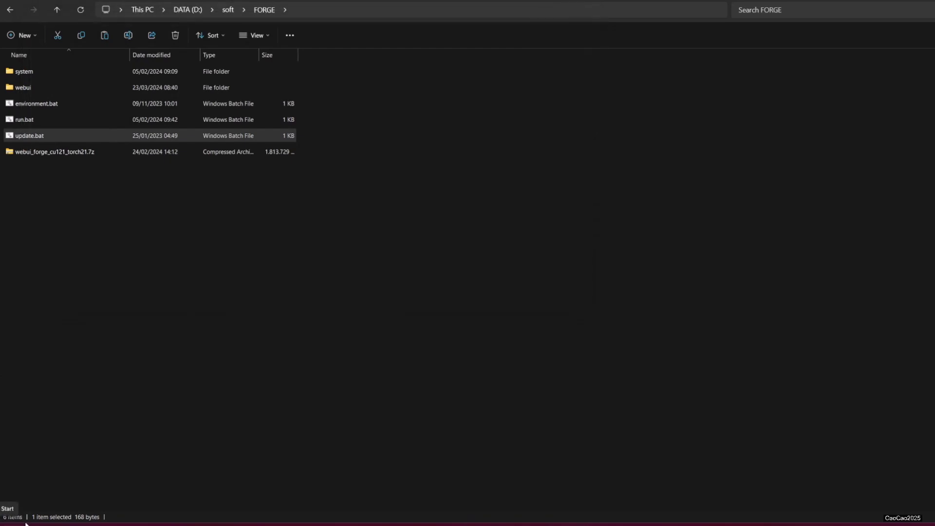
double_click(50, 117)
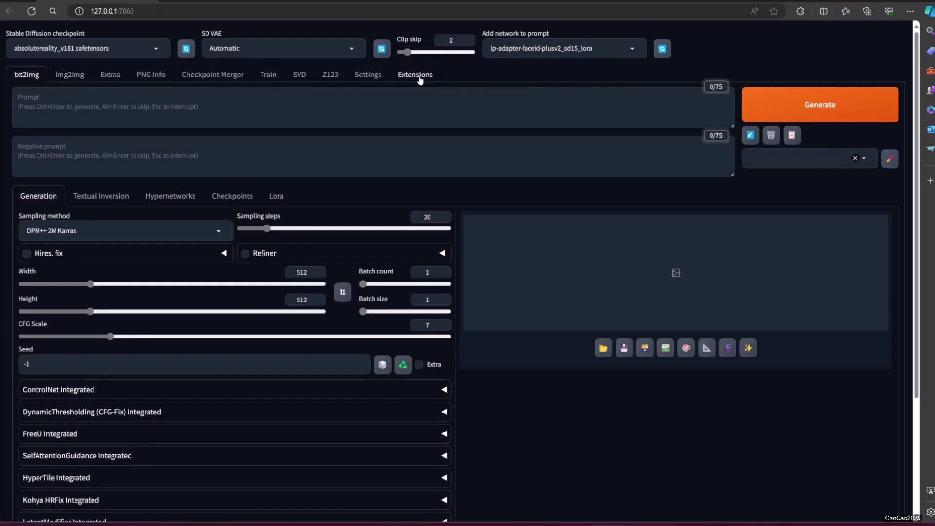
Check all installed extensions for updates on the Extensions tab, then go back to txt2img
left_click(415, 74)
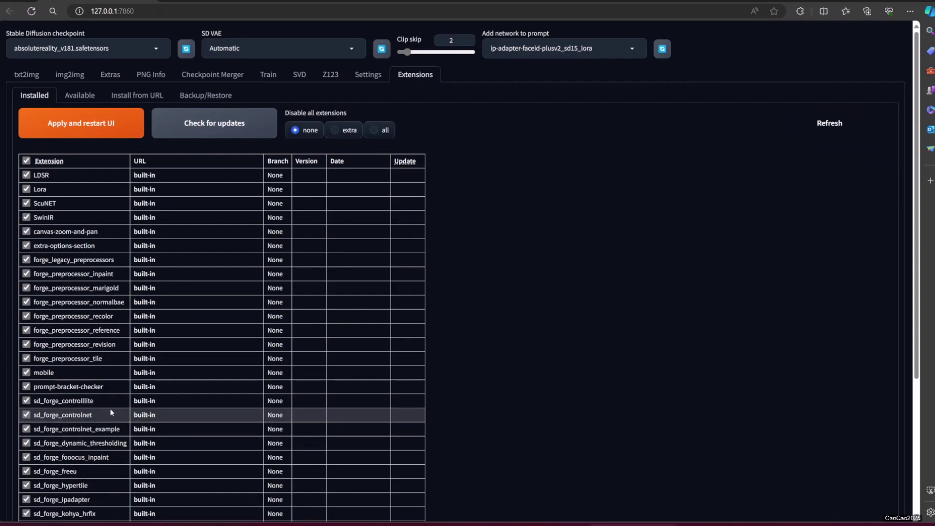
left_click(222, 129)
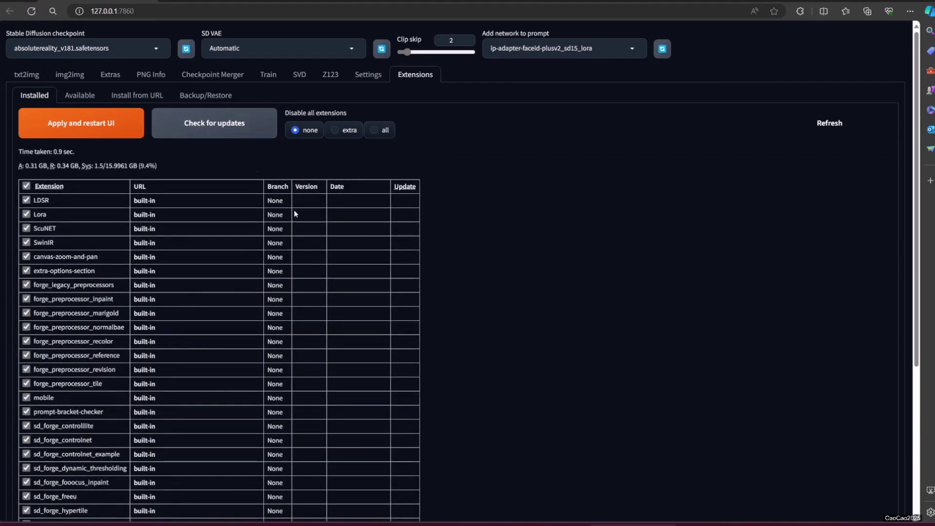
scroll(390, 218, "down", 3)
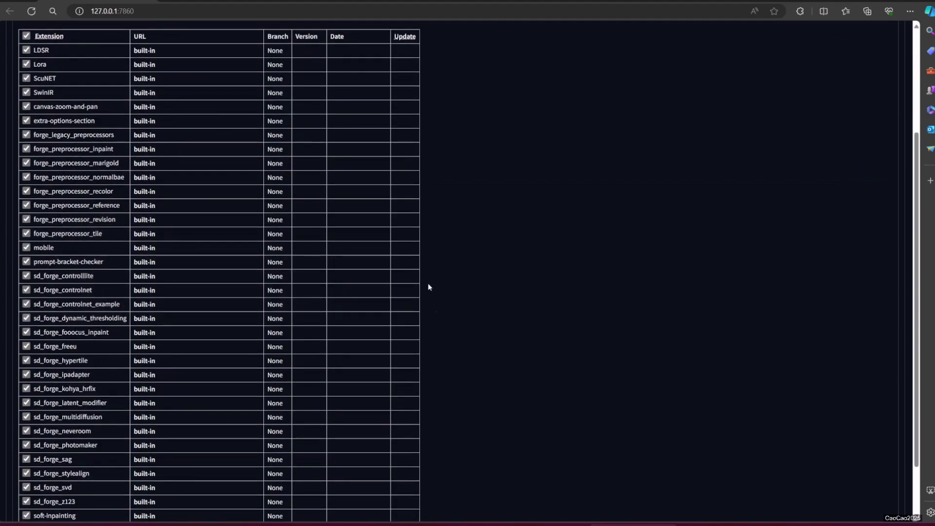
scroll(433, 297, "up", 3)
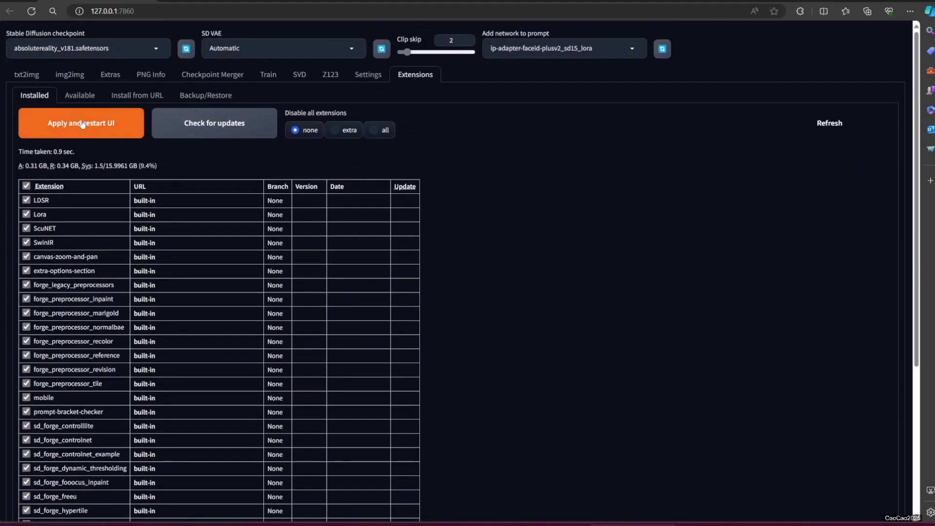
left_click(38, 80)
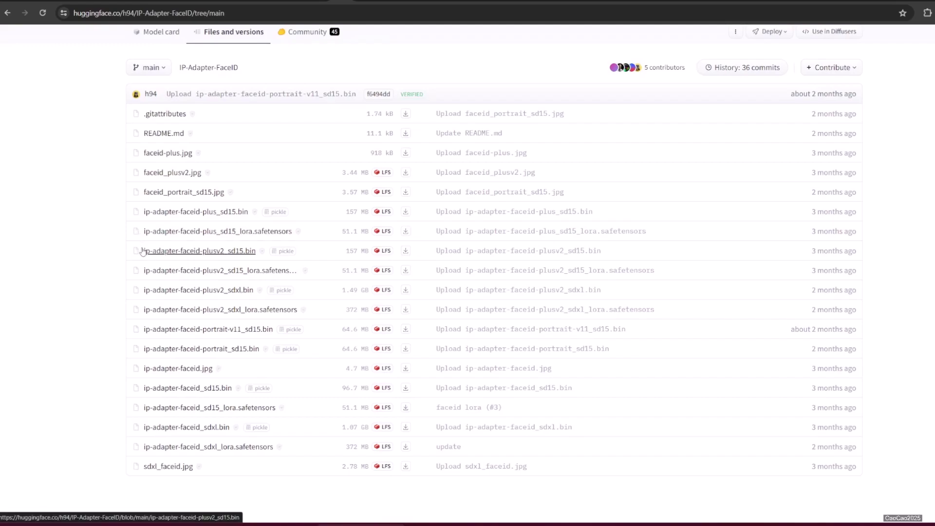
Identify the ip-adapter-faceid-plusv2_sd15.bin and _sdxl.bin model files for the ControlNet folder
left_click_drag(145, 250, 280, 257)
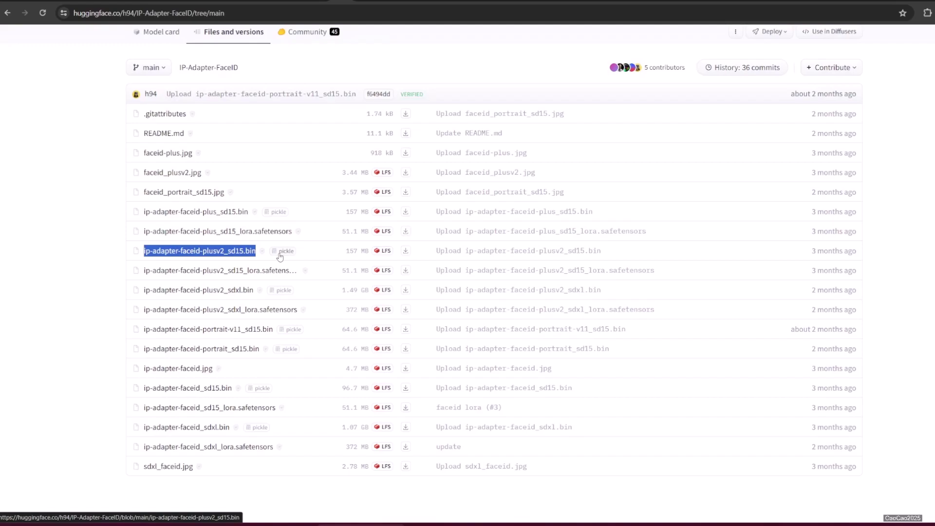
left_click_drag(118, 293, 254, 291)
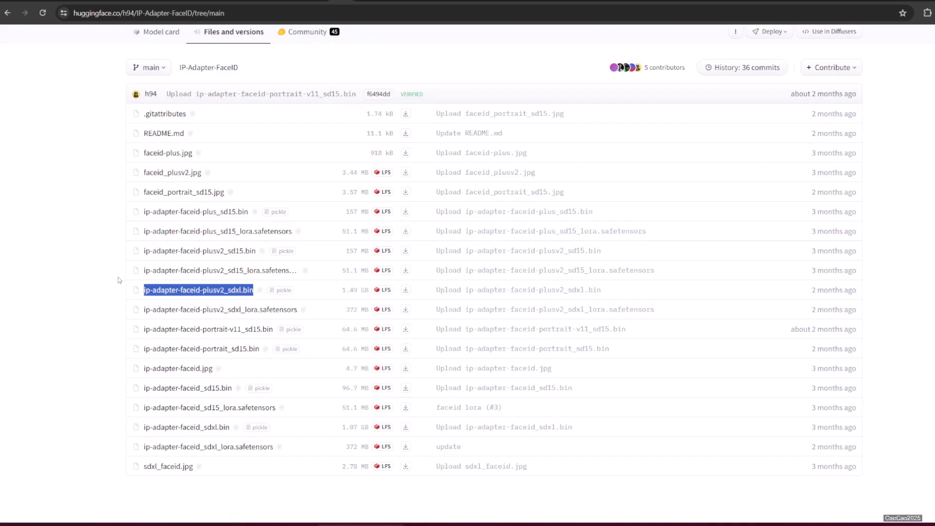
key("alt+Tab")
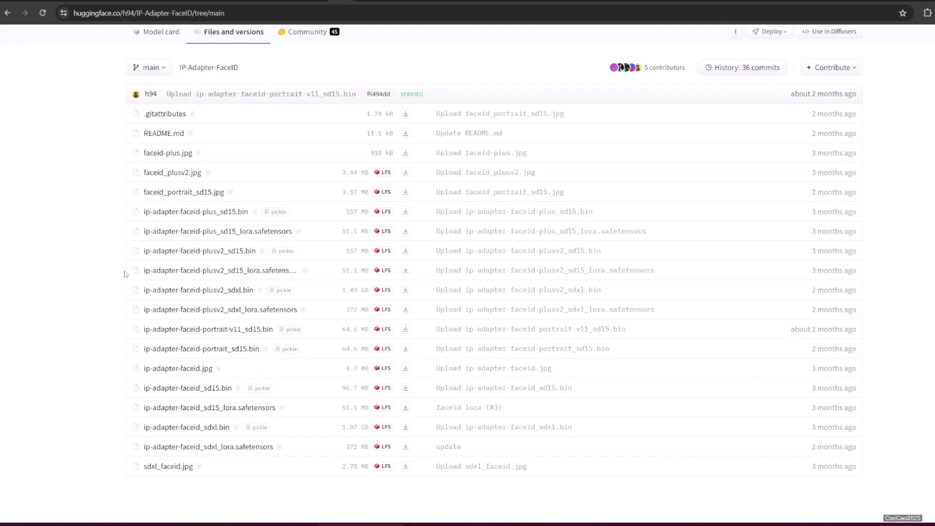
Identify the plusv2 sd15 and sdxl _lora.safetensors files for the Lora folder
left_click_drag(124, 274, 293, 269)
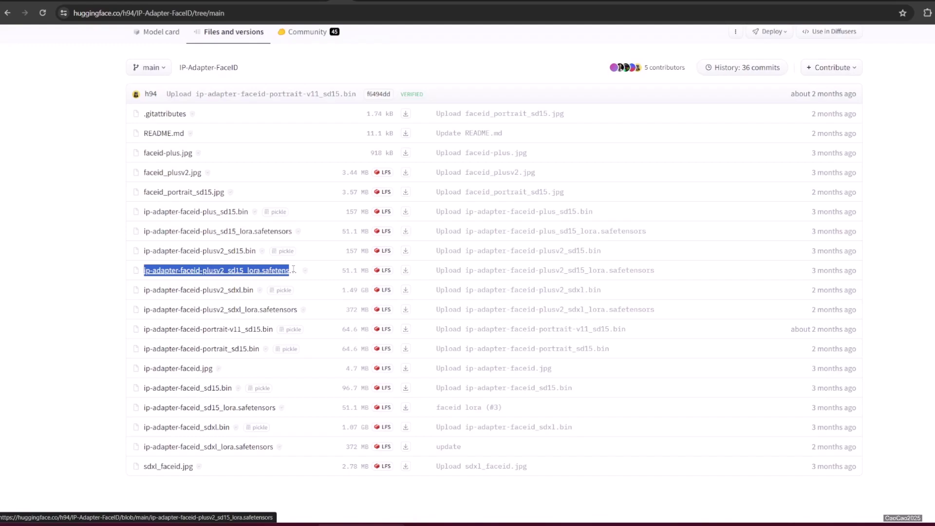
left_click_drag(111, 311, 295, 310)
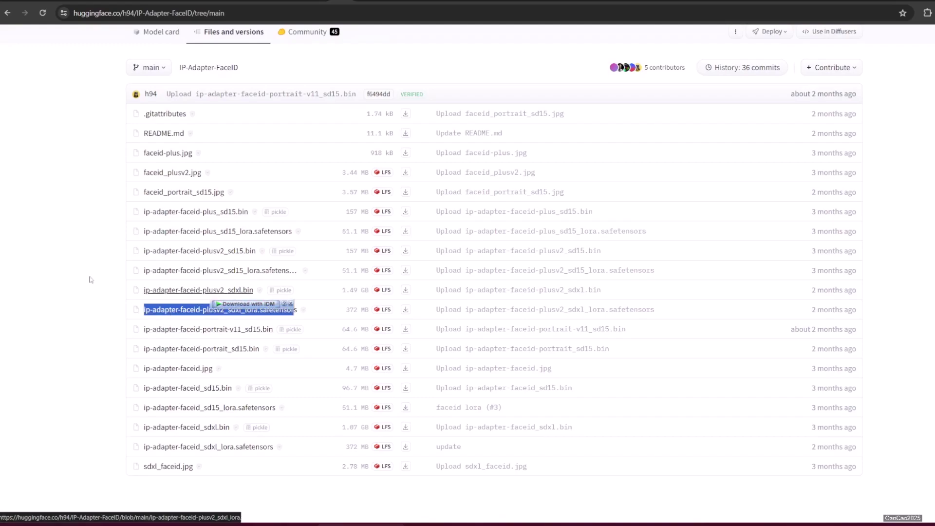
left_click(46, 315)
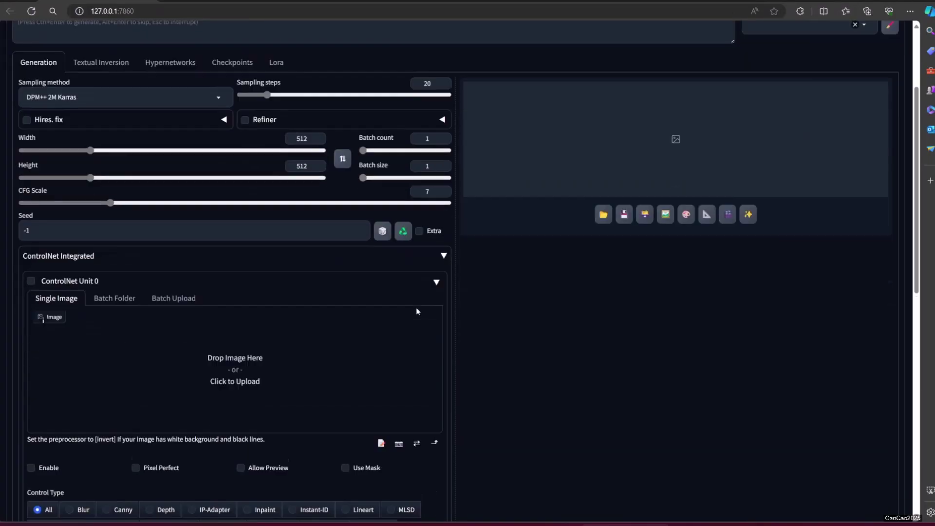
Set ControlNet Unit 0 to model ip-adapter-faceid-plusv2_sd15 with preprocessor InsightFace+CLIP-H (IPAdapter), and enable it
scroll(416, 316, "down", 2)
scroll(423, 394, "down", 2)
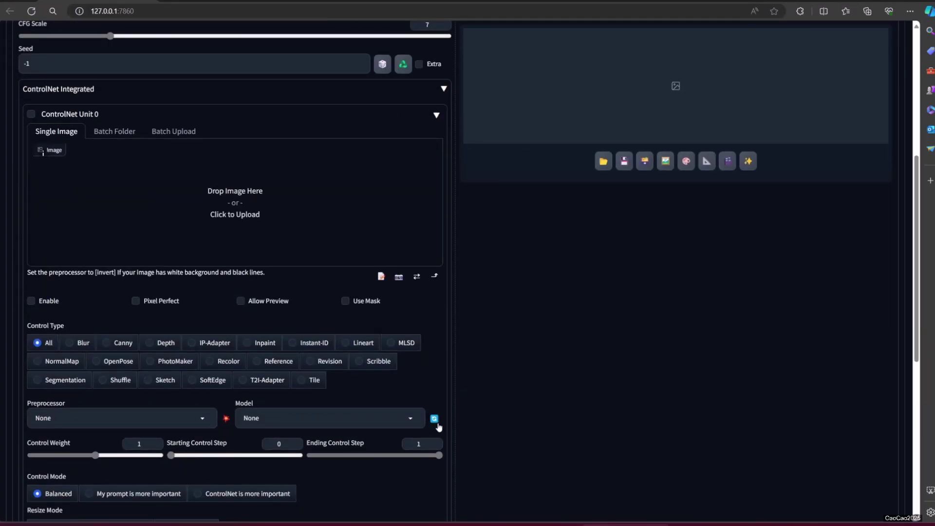
left_click(337, 422)
left_click(311, 402)
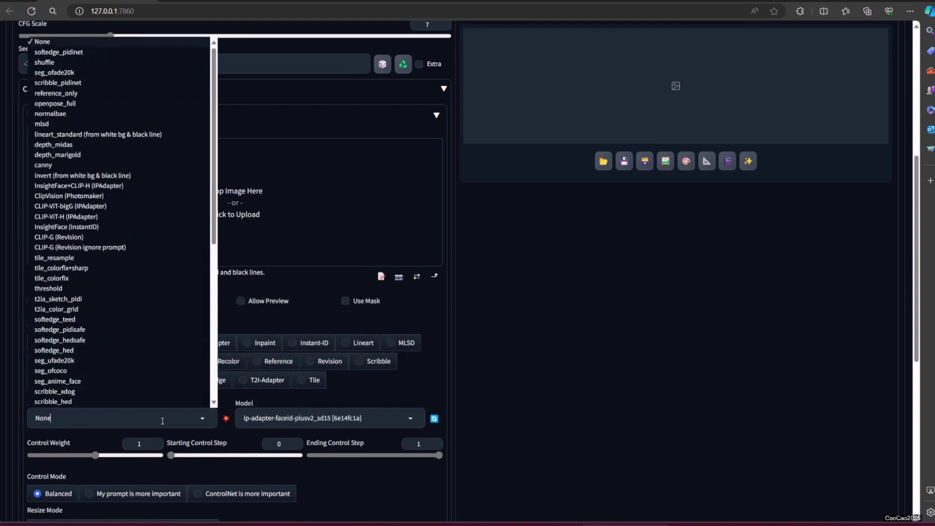
type("ip")
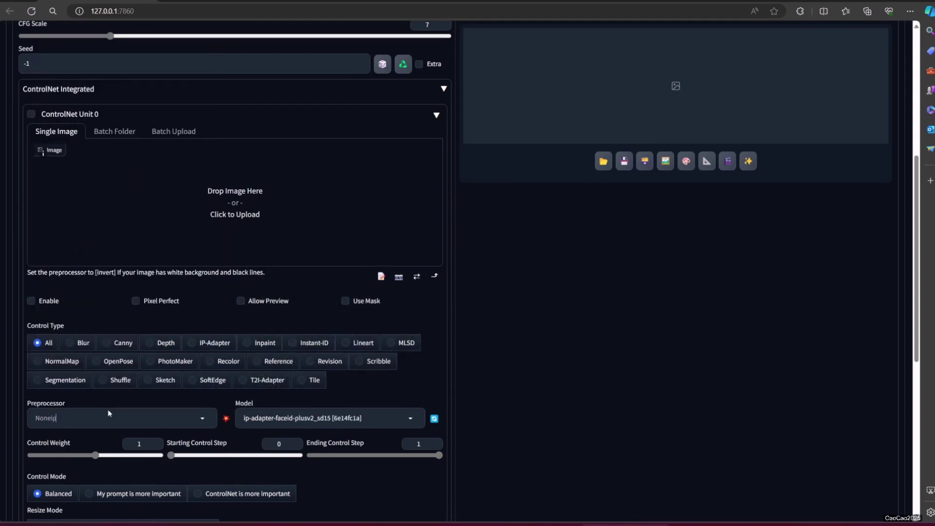
key("ctrl+a")
key("BackSpace")
type("i")
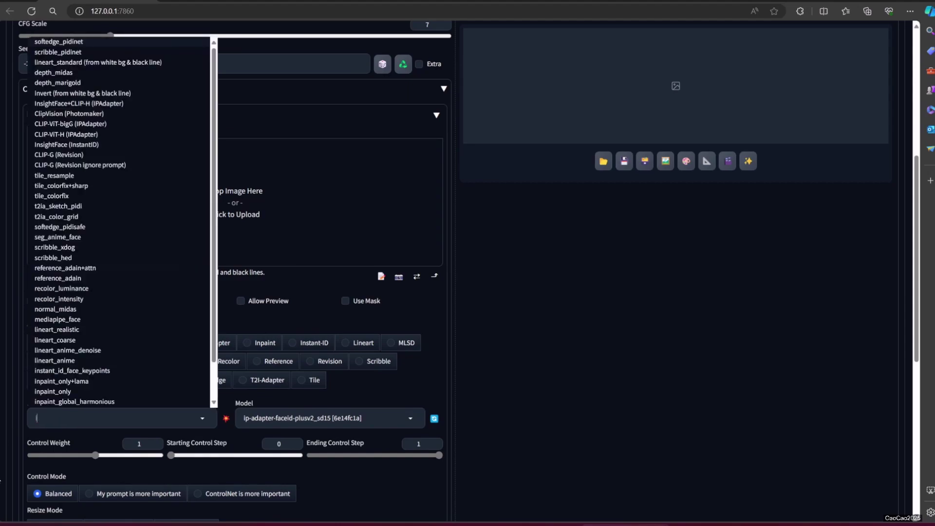
type("p")
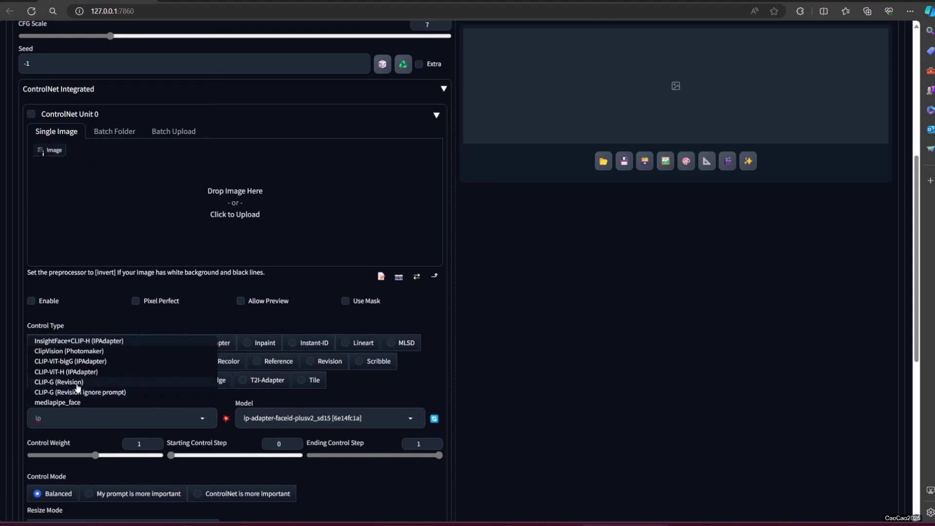
left_click(89, 341)
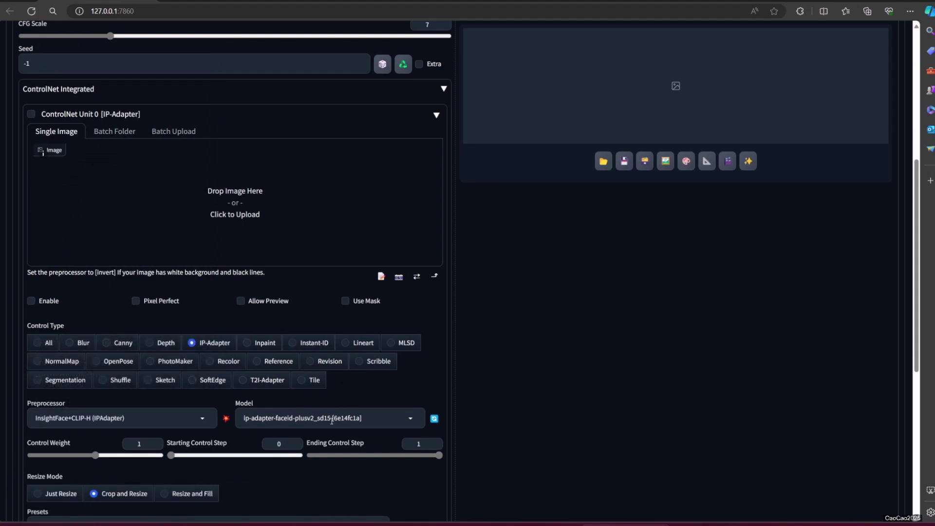
left_click(46, 304)
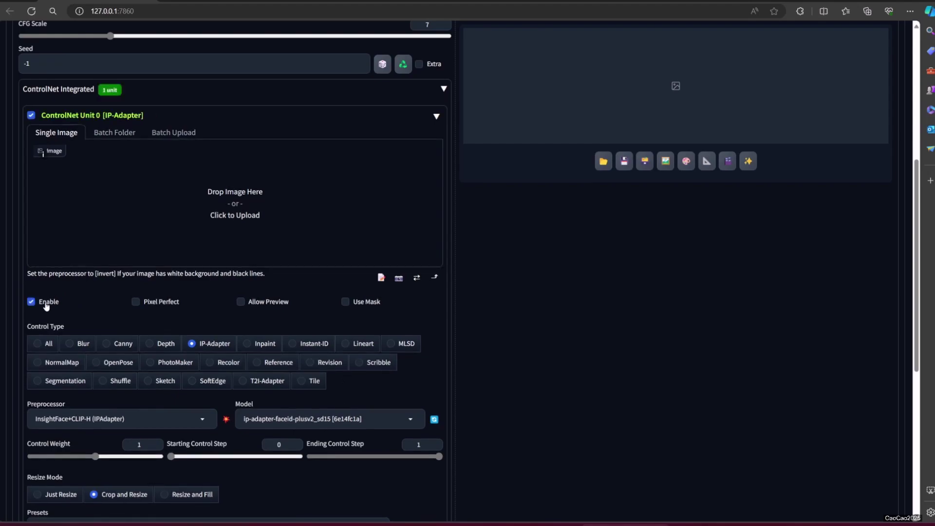
scroll(46, 306, "down", 2)
scroll(401, 384, "up", 8)
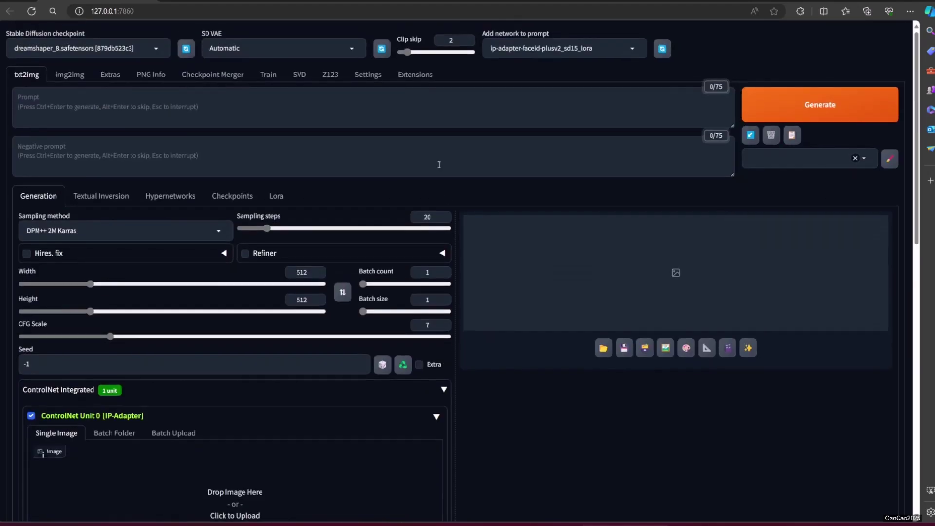
left_click(524, 47)
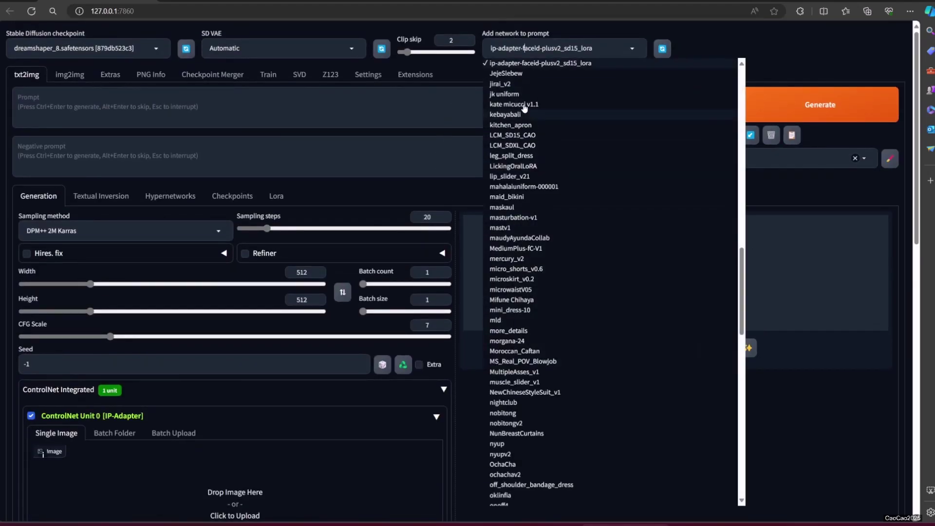
left_click(517, 68)
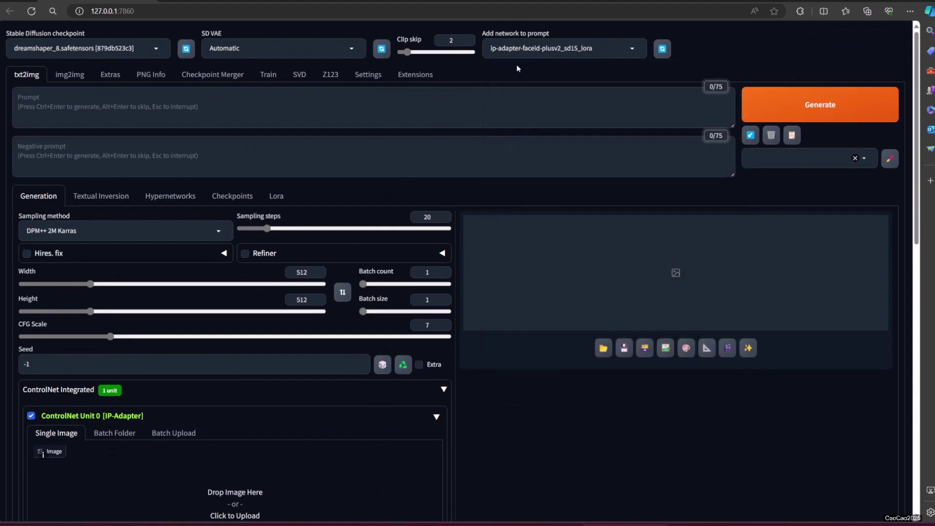
left_click(612, 49)
left_click(362, 104)
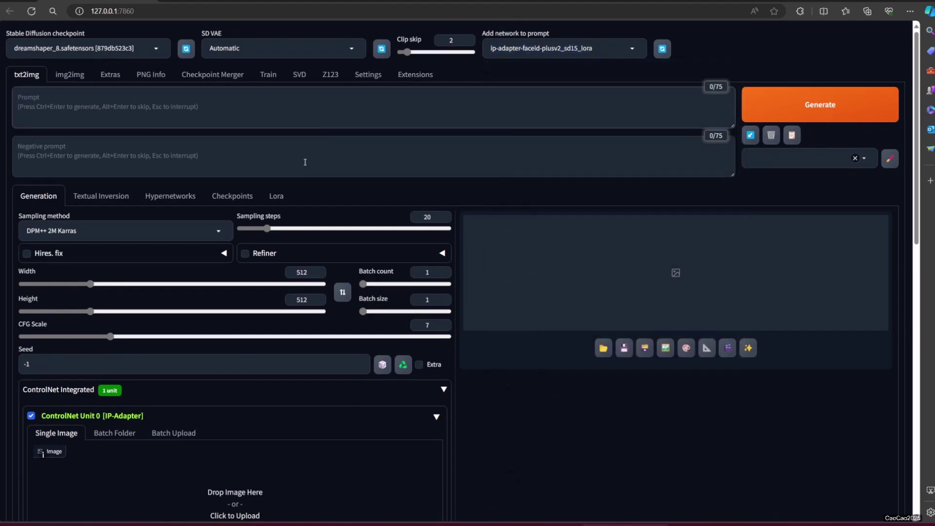
type("<ip-adapter-faceid-plusv2_sd15_lora")
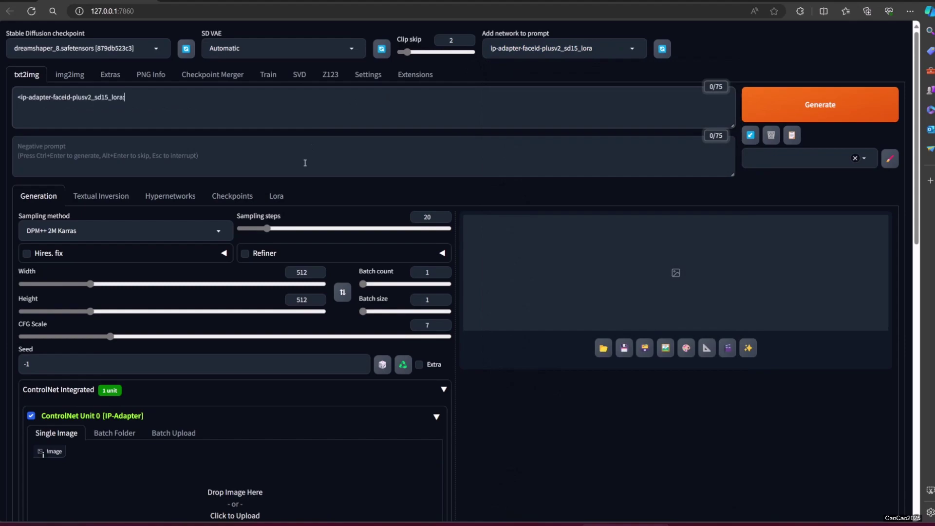
type(":1>")
key("ctrl+a")
key("BackSpace")
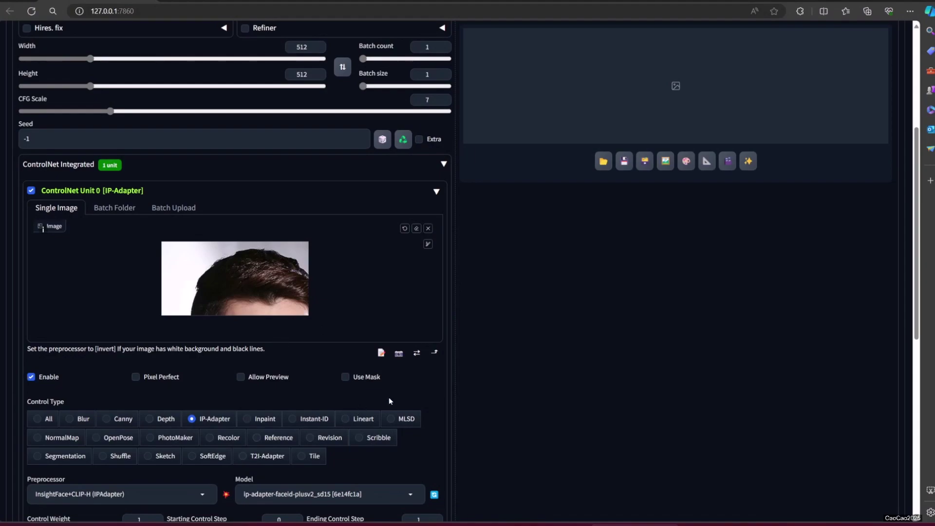
Enter '1boy, man in suite' into the empty txt2img prompt
scroll(388, 401, "up", 5)
left_click(132, 114)
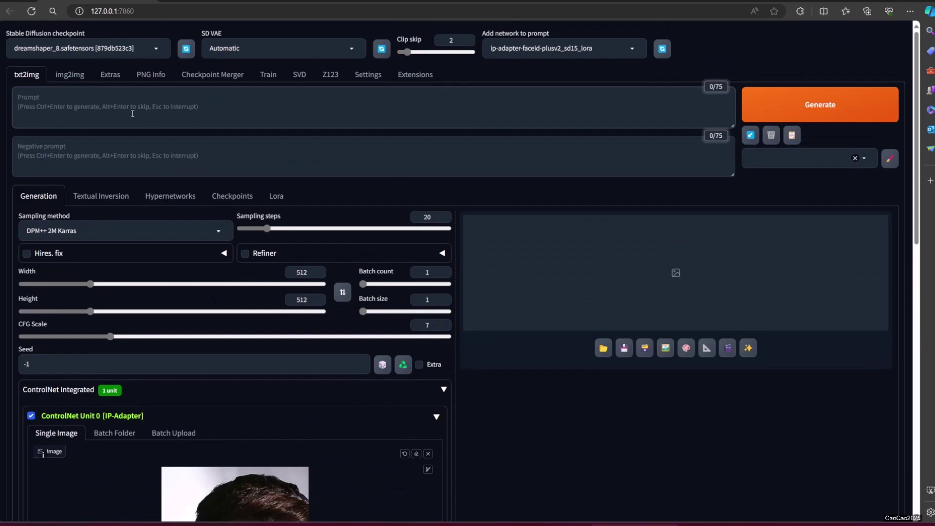
type("man")
key("BackSpace")
key("BackSpace")
key("BackSpace")
type("1boy, man in suite, in office meeting,")
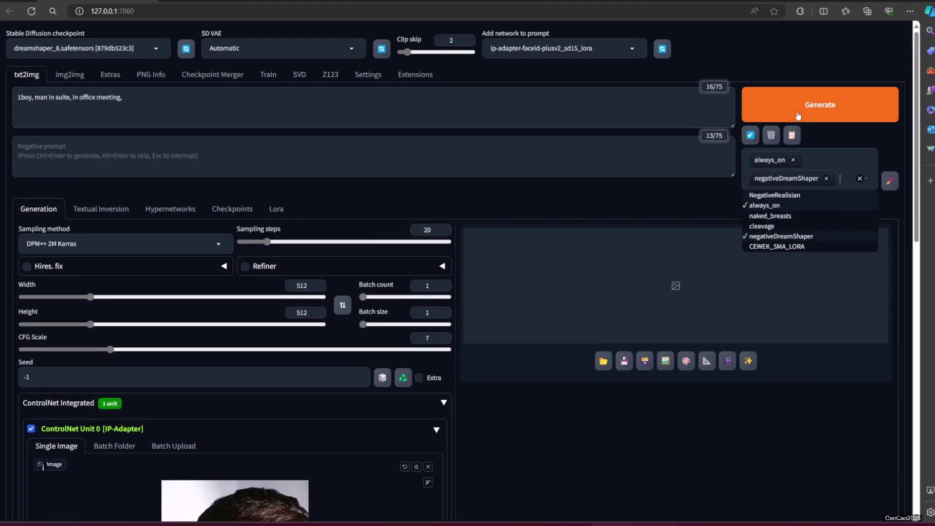
Generate the reference man in an office meeting and inspect it full size
left_click(820, 104)
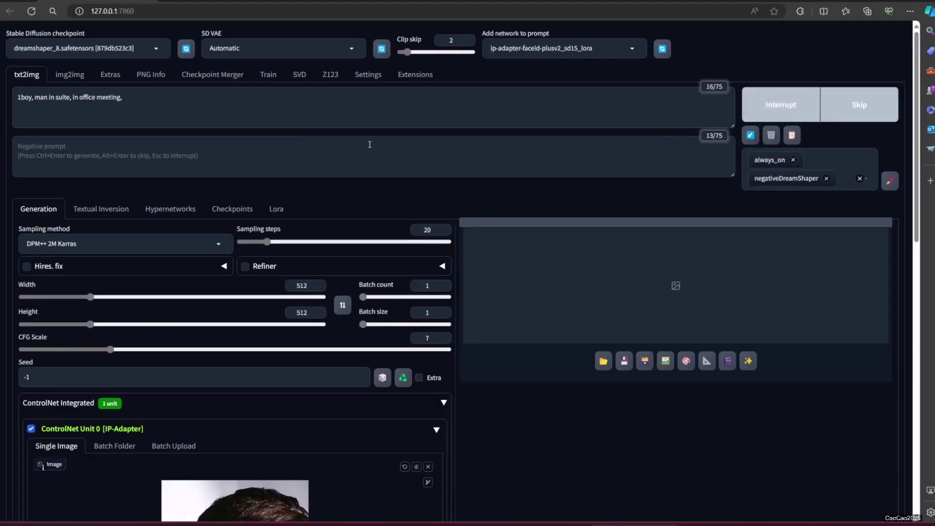
left_click(710, 234)
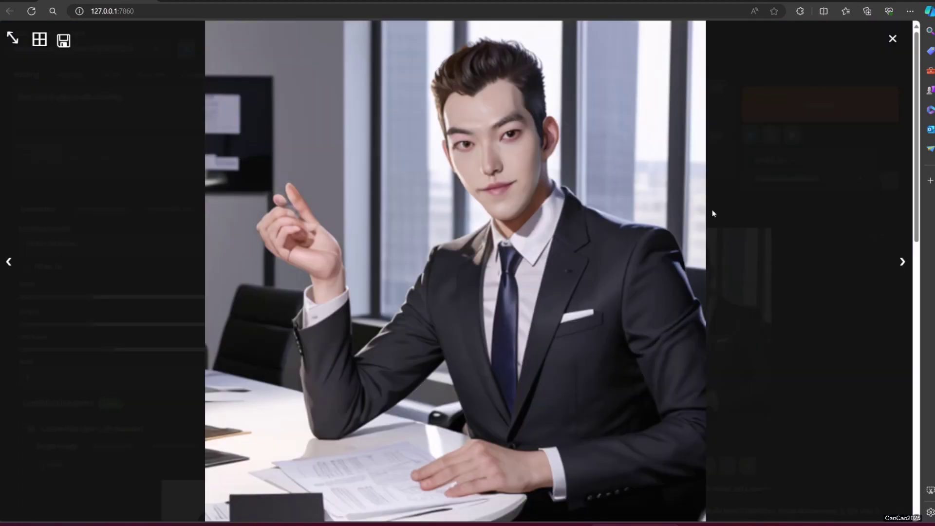
left_click(822, 362)
scroll(623, 324, "down", 2)
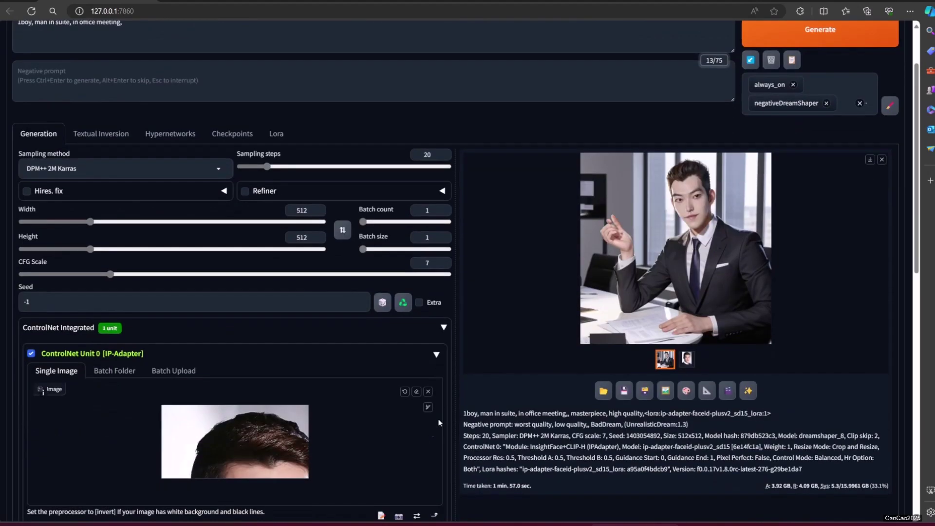
scroll(623, 324, "up", 2)
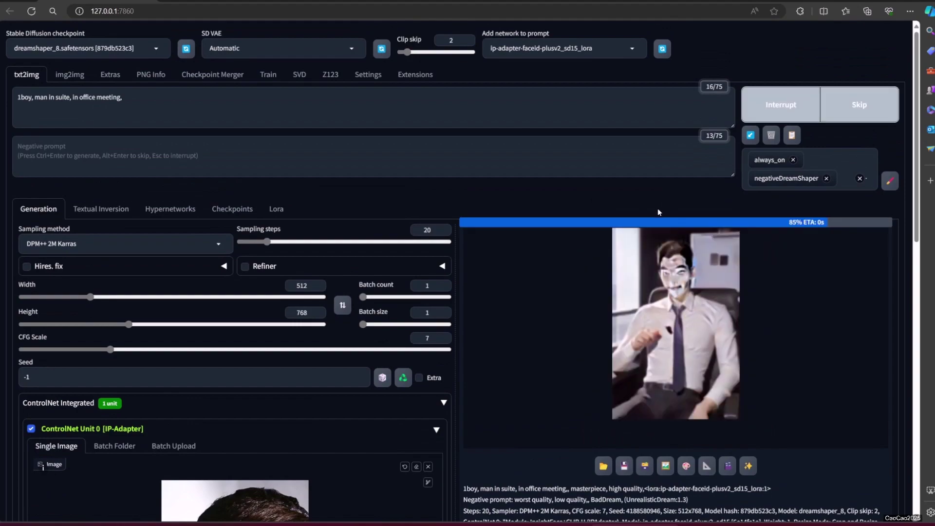
Review the new render and the 512×768 '1boy, in school uniform,' result full size
left_click(715, 273)
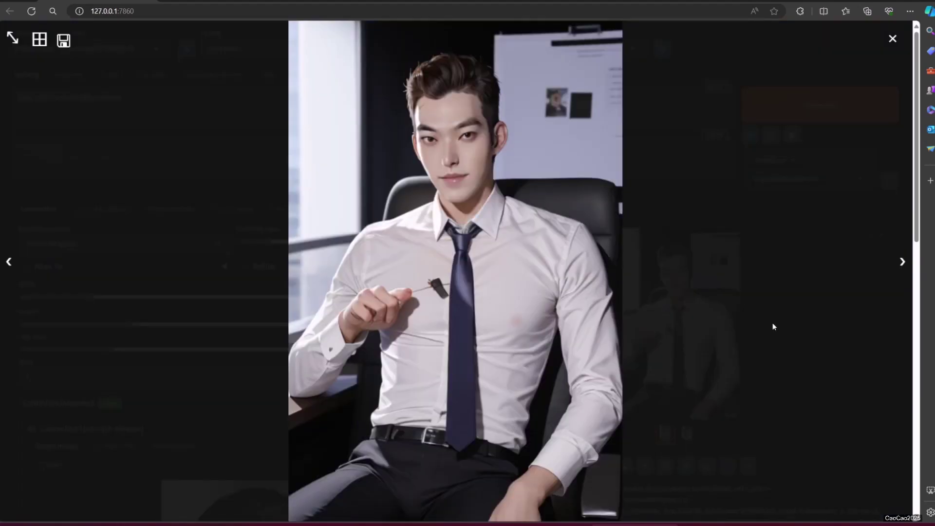
left_click(808, 340)
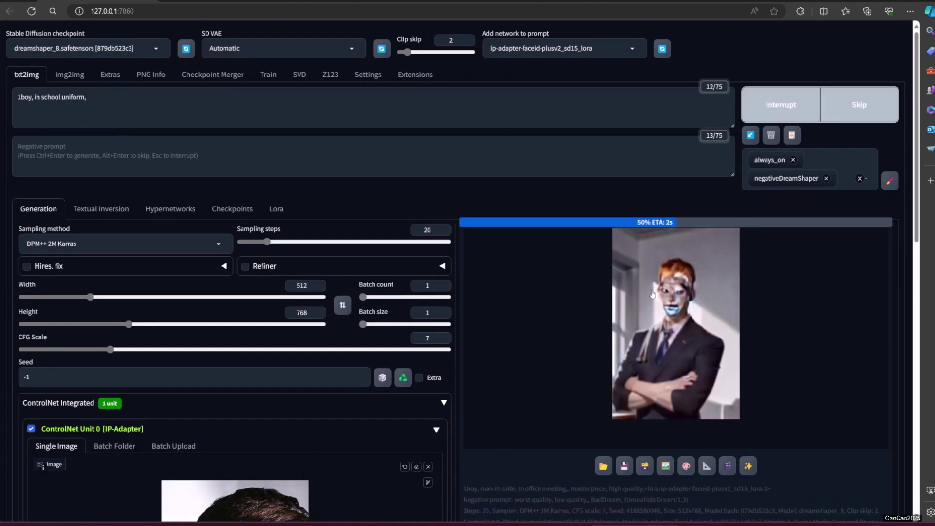
left_click(675, 305)
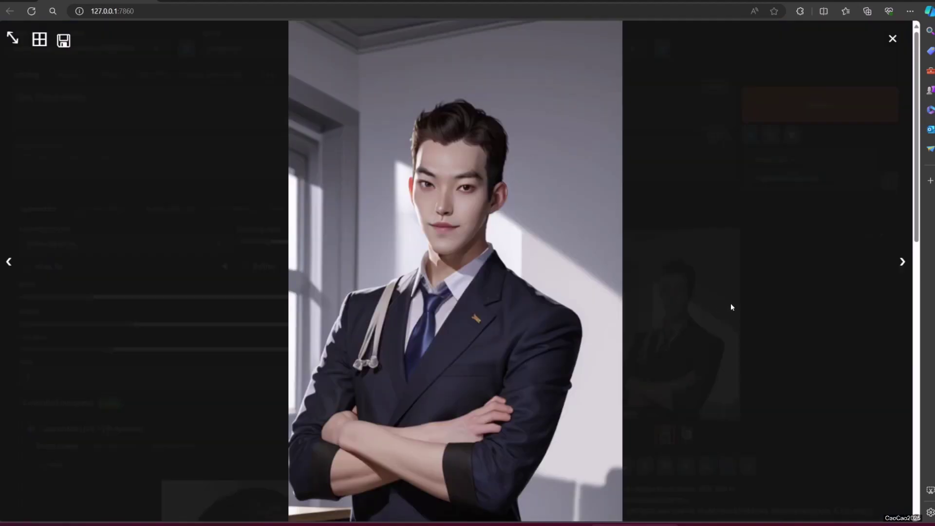
Narrow face guidance to control steps 0.11 through 0.91
left_click(777, 309)
scroll(288, 382, "down", 6)
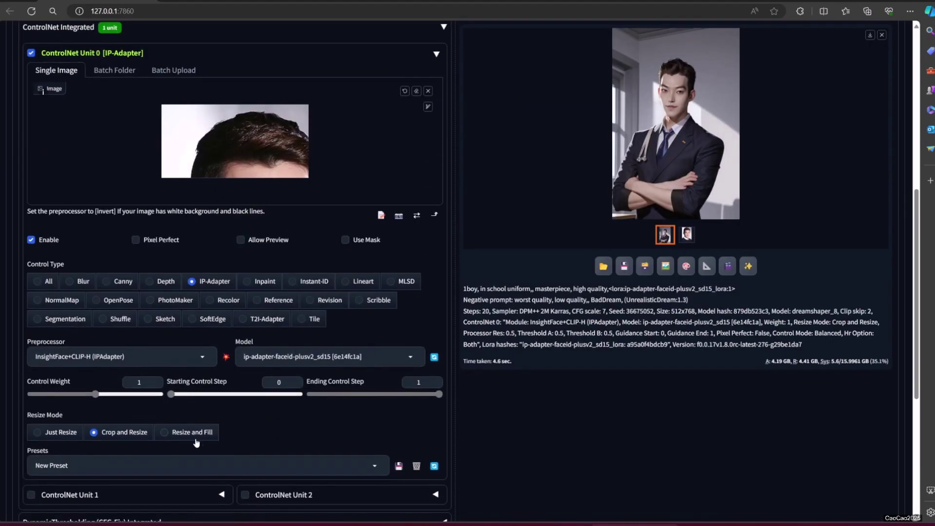
mouse_move(171, 394)
left_mouse_down()
mouse_move(212, 394)
mouse_move(185, 395)
left_mouse_up()
left_click_drag(438, 394, 426, 398)
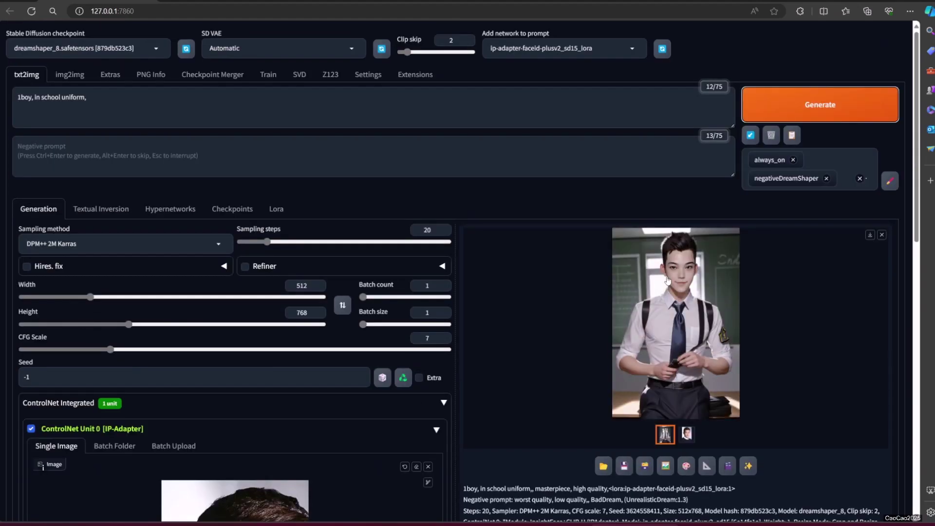
Review the schoolboy, then generate a schoolgirl with the new female reference face
left_click(667, 282)
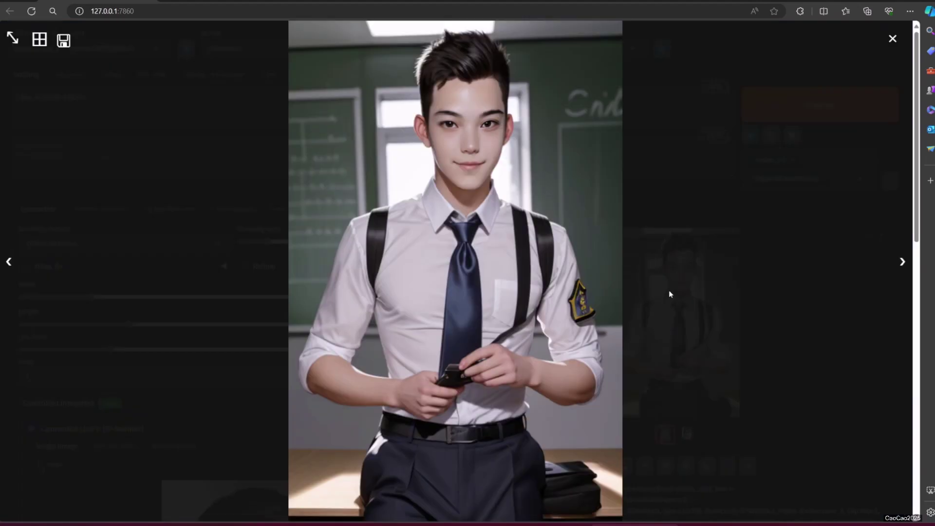
left_click(806, 367)
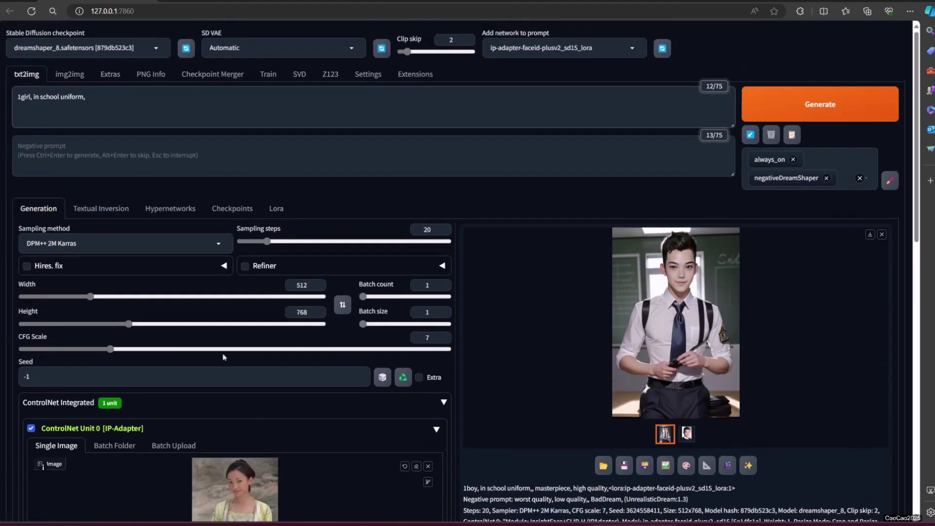
left_click(844, 95)
left_click(710, 294)
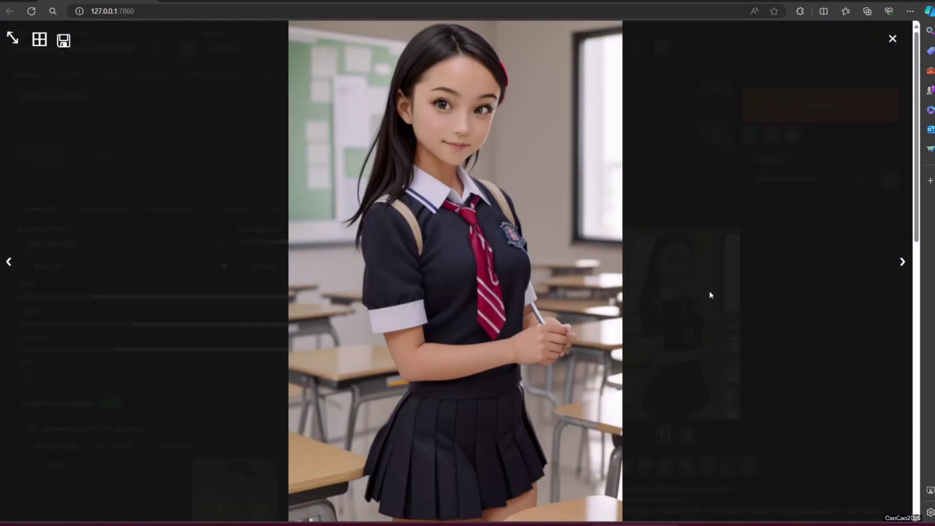
left_click(749, 297)
Reset control steps to 0 and 1 and regenerate the schoolgirl, viewing it full size
scroll(284, 338, "down", 5)
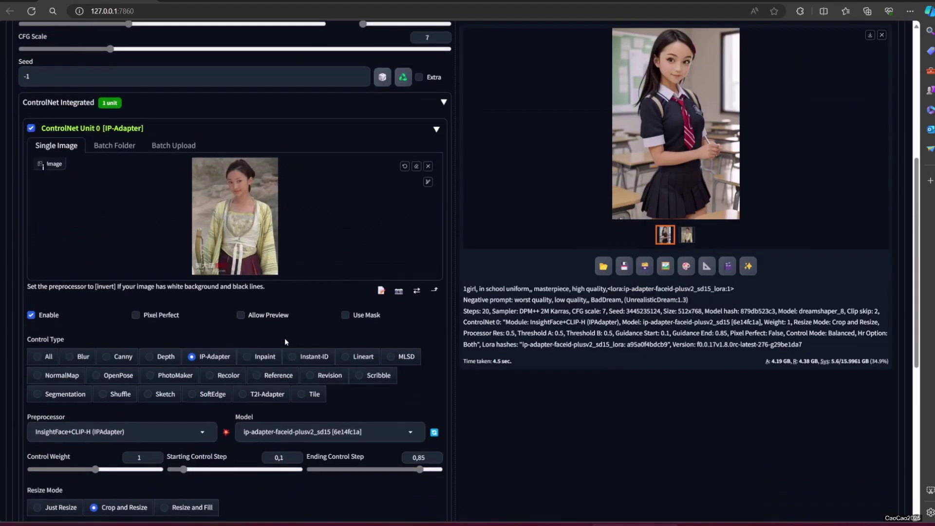
left_click_drag(420, 469, 439, 469)
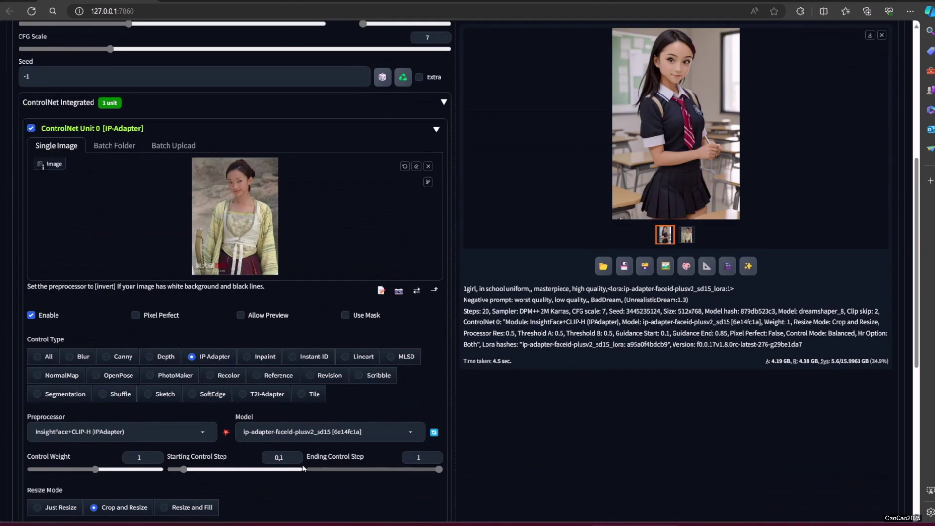
left_click_drag(183, 469, 152, 467)
scroll(153, 467, "up", 5)
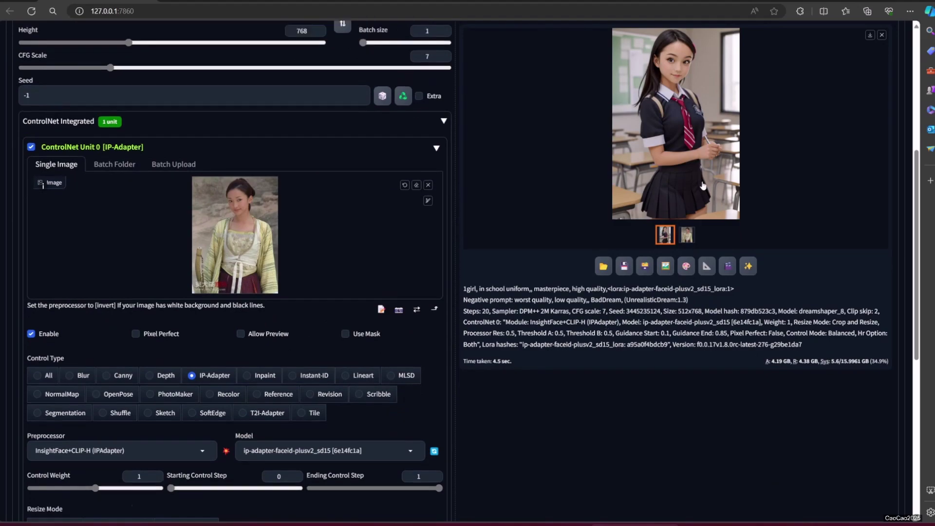
left_click(766, 108)
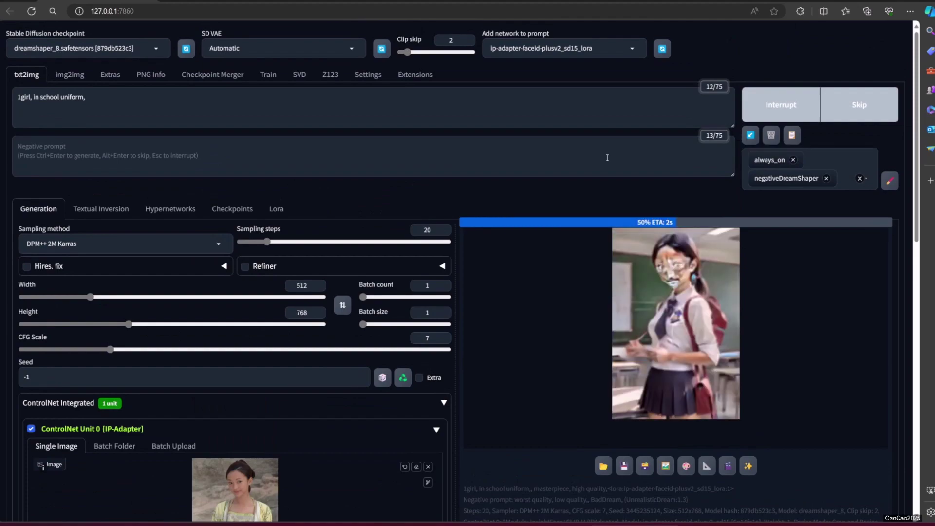
left_click(693, 288)
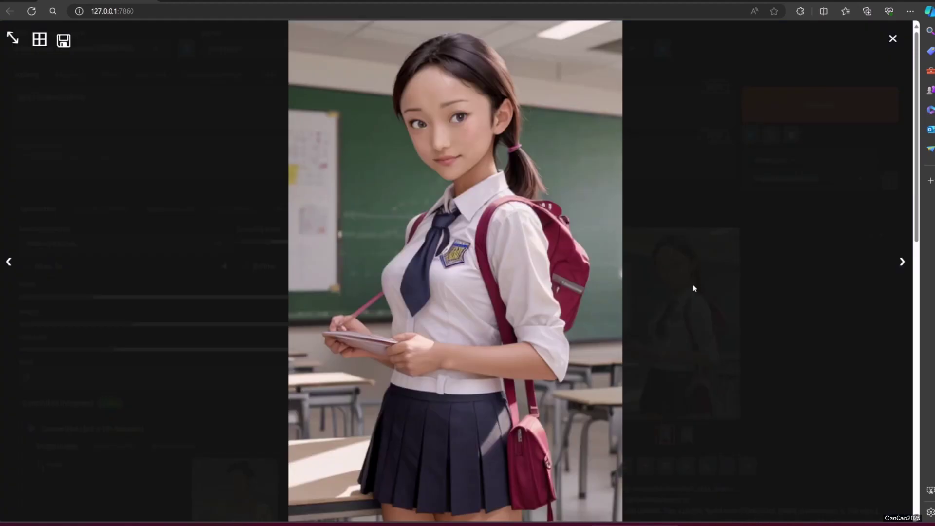
Generate schoolgirl images with the cewe-sma LoRA and inspect the results full size
left_click(749, 289)
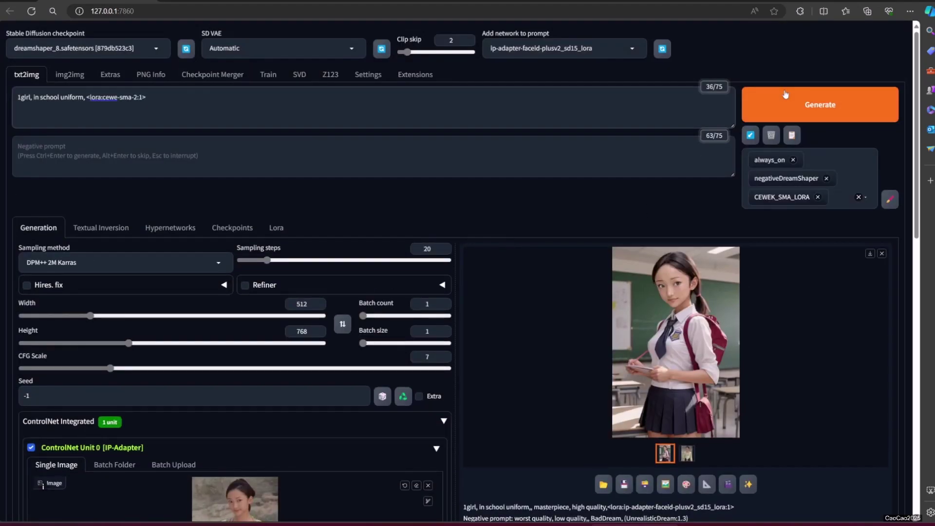
left_click(785, 104)
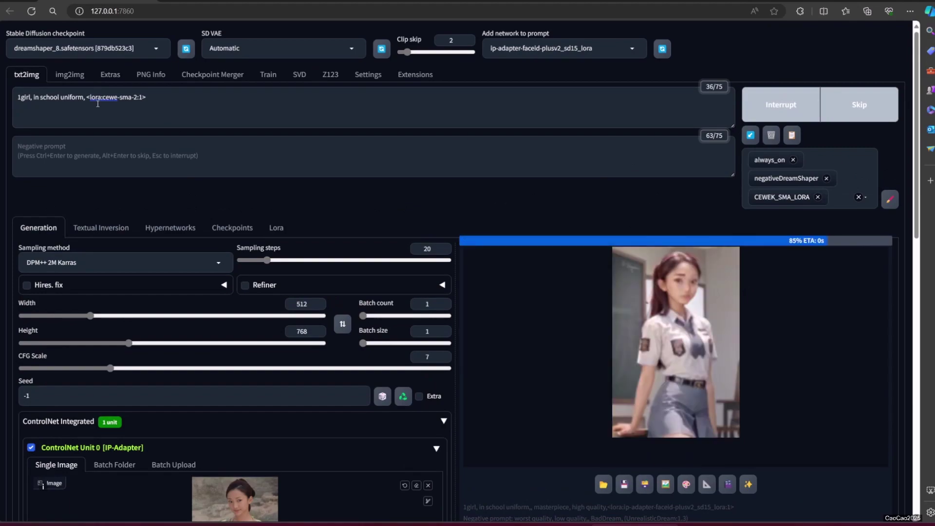
left_click(714, 344)
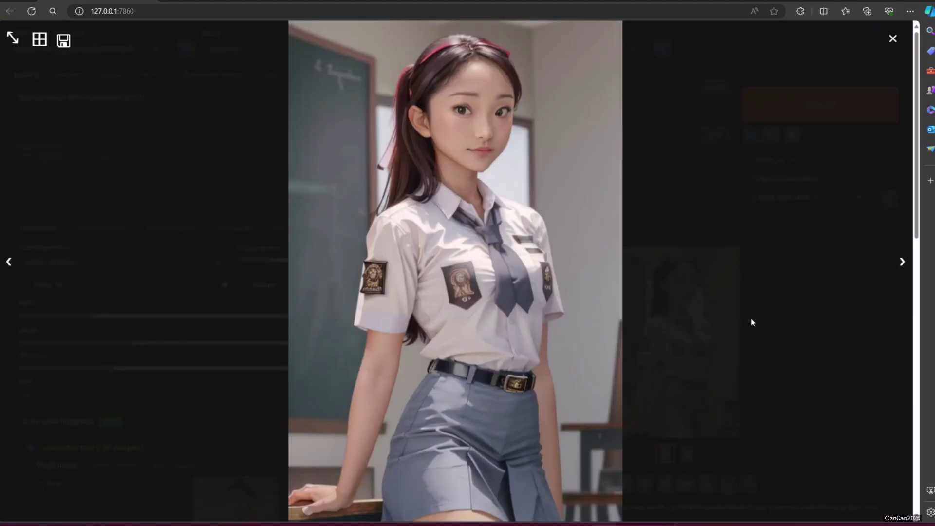
left_click(776, 339)
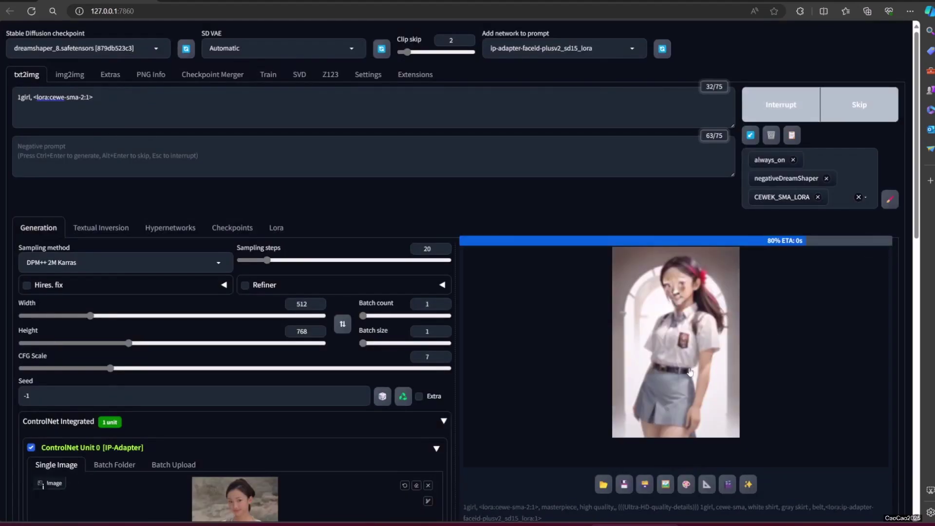
left_click(689, 370)
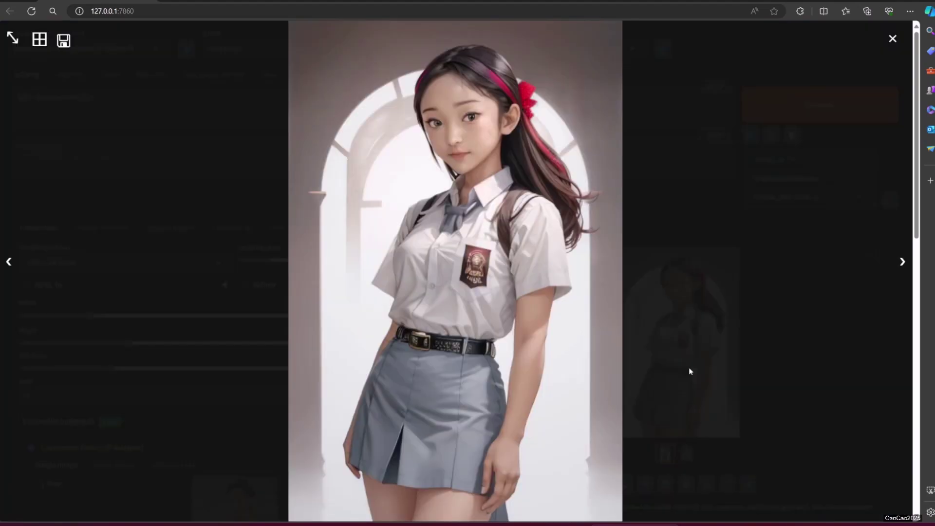
left_click(770, 316)
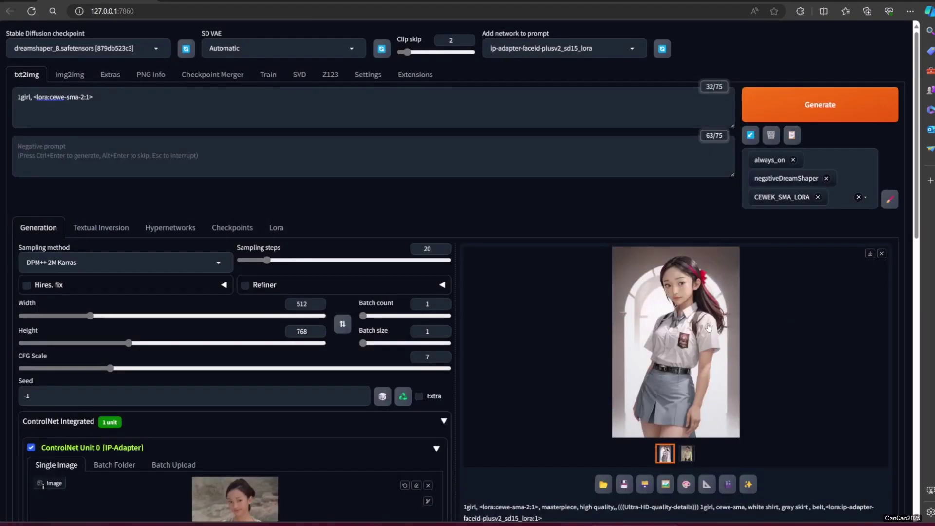
Render once more, then append 'classroom' to the prompt and generate the classroom schoolgirl
key("ctrl+Return")
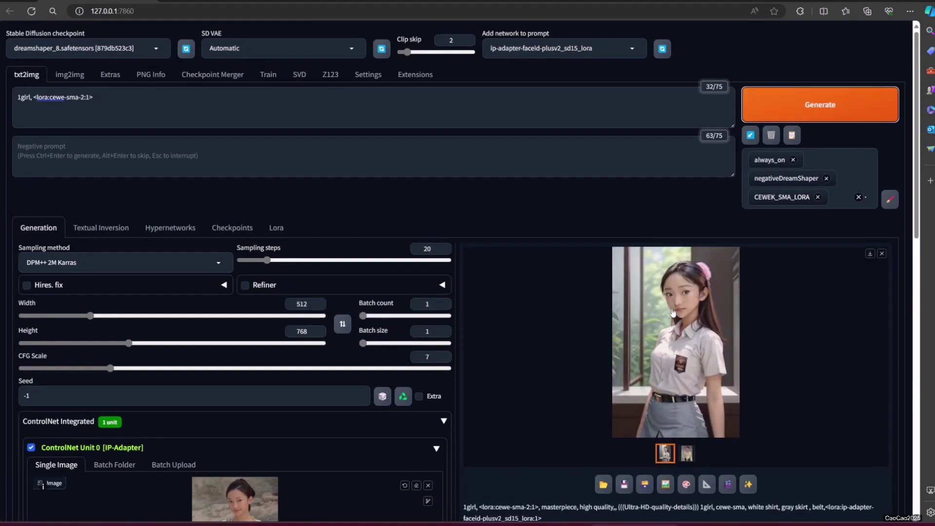
left_click(719, 326)
left_click(782, 336)
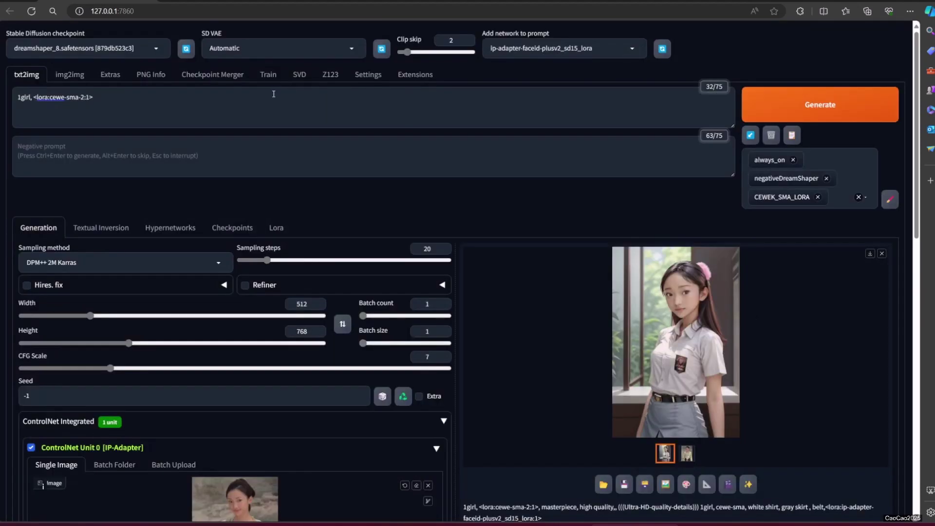
left_click(262, 98)
key("ctrl+Return")
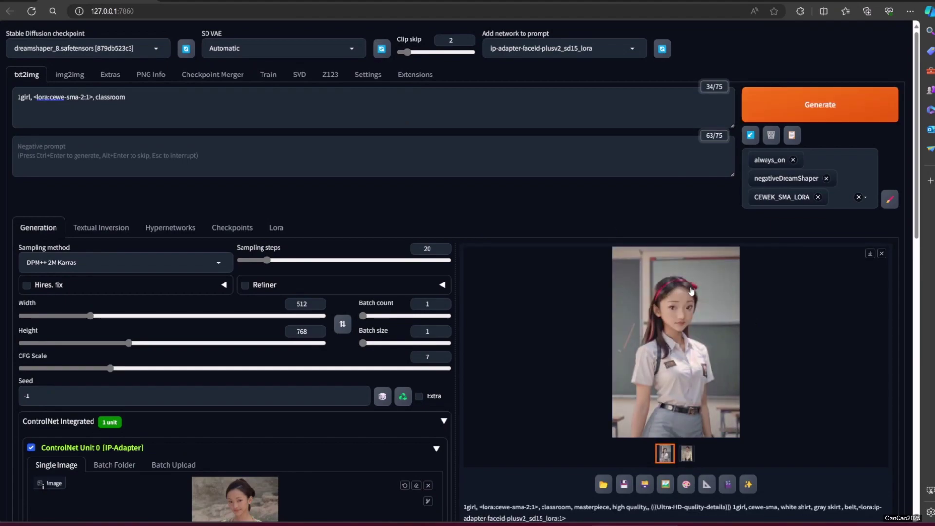
left_click(707, 291)
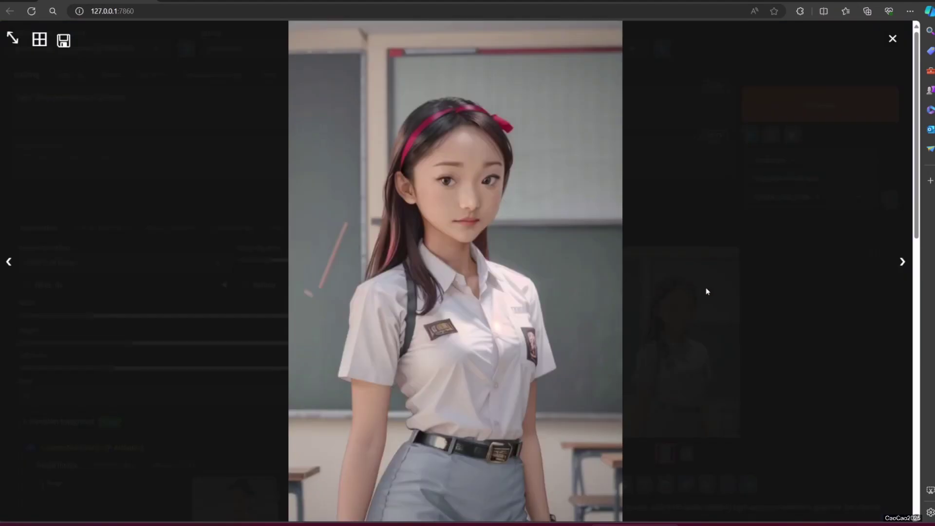
Brush an inpaint mask over the woman's face in the couple photo
left_click(771, 330)
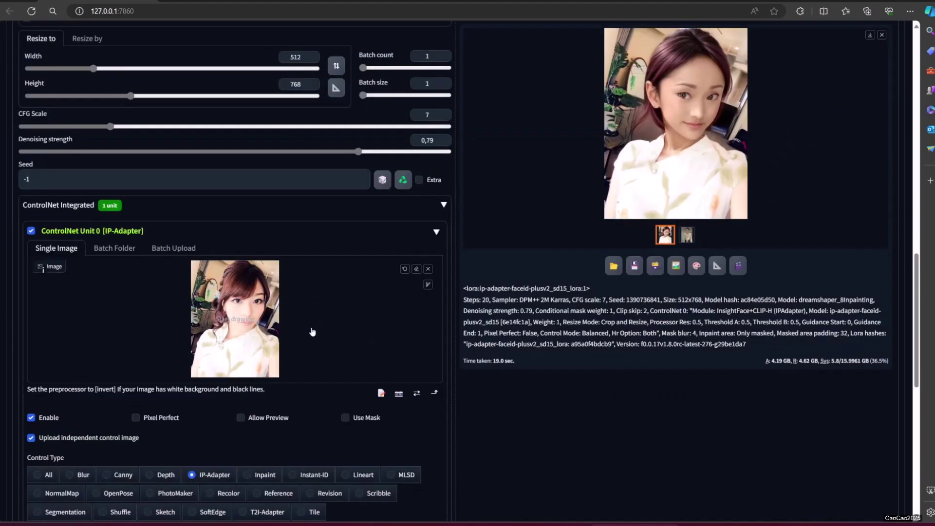
scroll(315, 321, "up", 6)
scroll(315, 321, "up", 8)
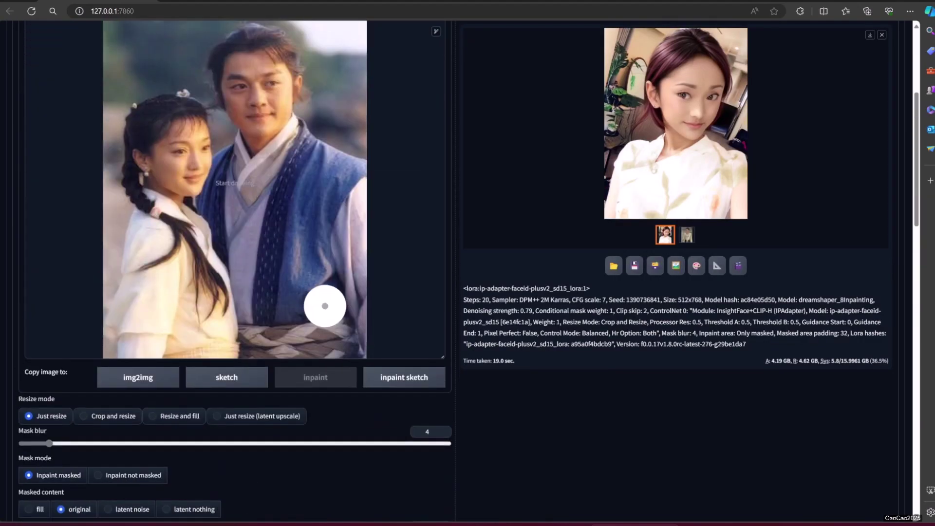
mouse_move(167, 267)
left_mouse_down()
mouse_move(166, 315)
mouse_move(192, 267)
mouse_move(185, 328)
mouse_move(154, 322)
mouse_move(171, 272)
mouse_move(188, 308)
mouse_move(185, 250)
mouse_move(140, 284)
mouse_move(154, 355)
mouse_move(208, 317)
mouse_move(226, 338)
left_mouse_up()
Enable 'Upload independent control image' in ControlNet and paste the reference portrait
scroll(196, 317, "down", 6)
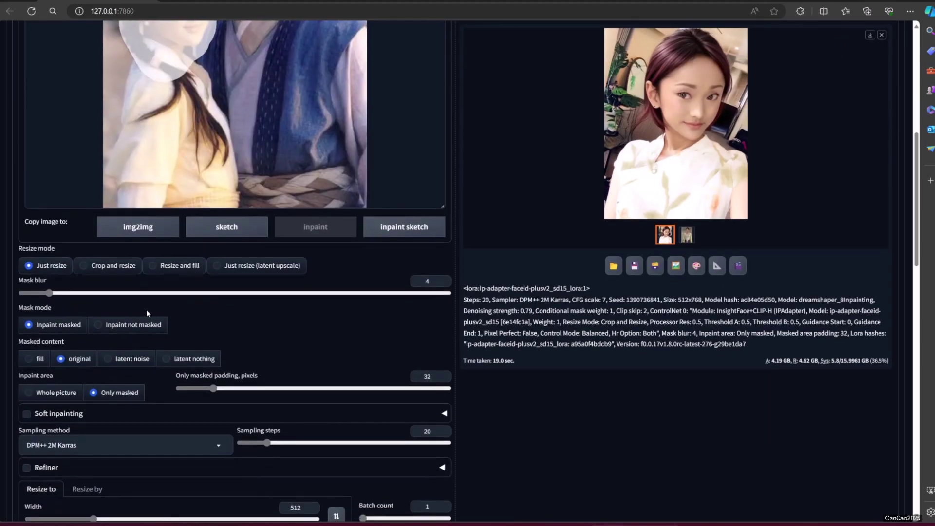
scroll(165, 337, "down", 3)
scroll(132, 295, "down", 3)
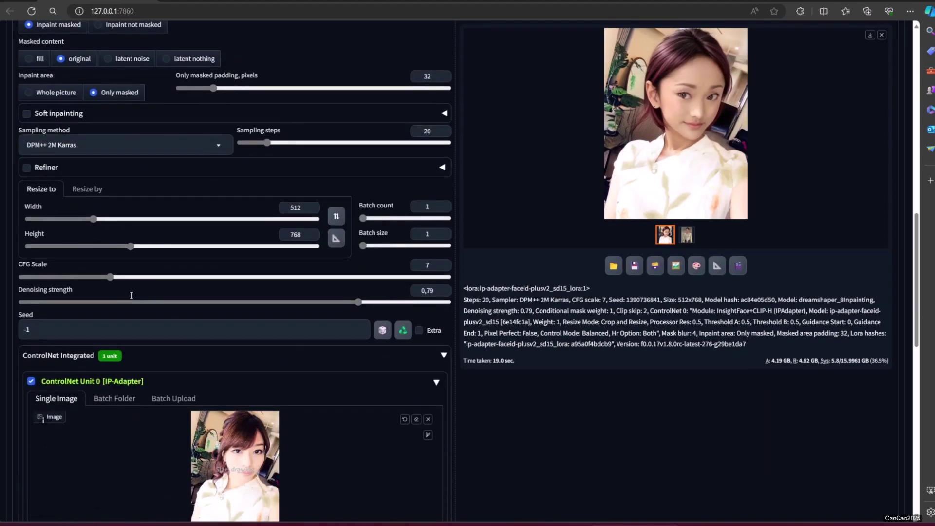
scroll(133, 301, "down", 3)
left_click(31, 438)
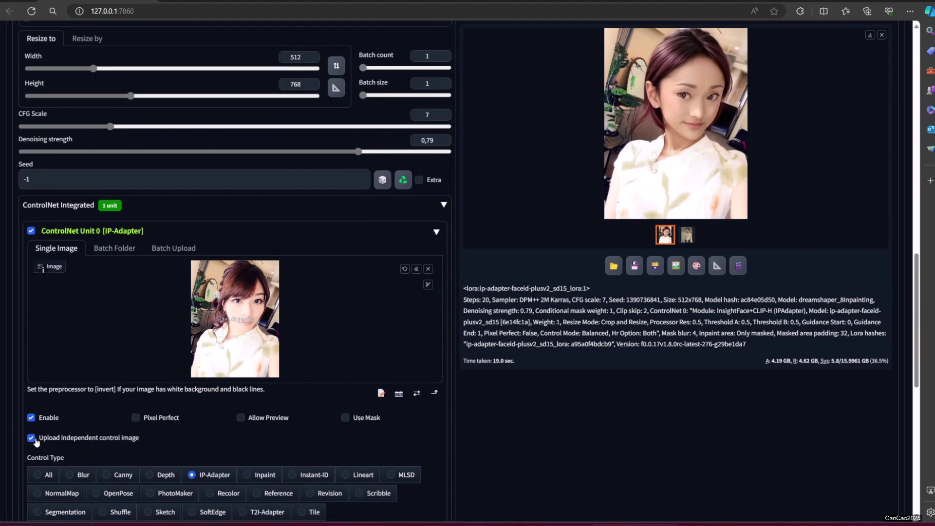
double_click(48, 437)
left_click(86, 439)
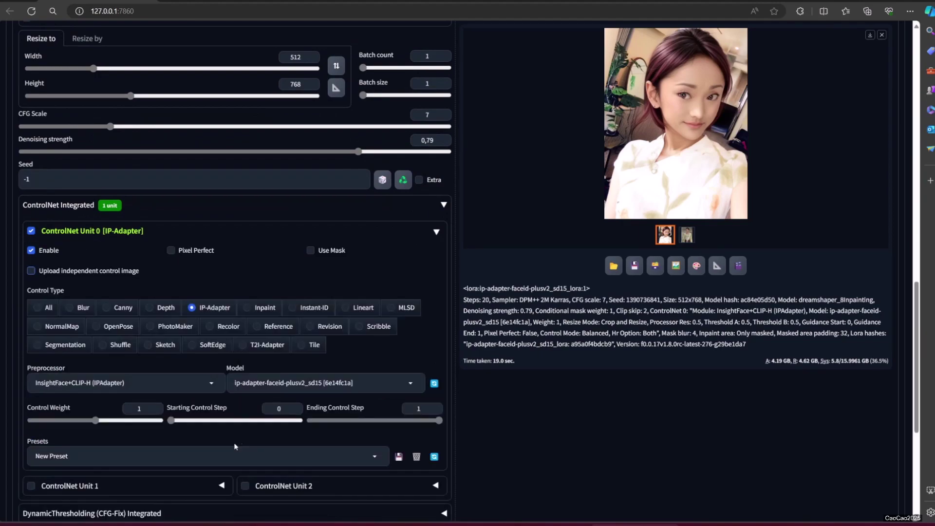
scroll(74, 404, "up", 3)
left_click(31, 421)
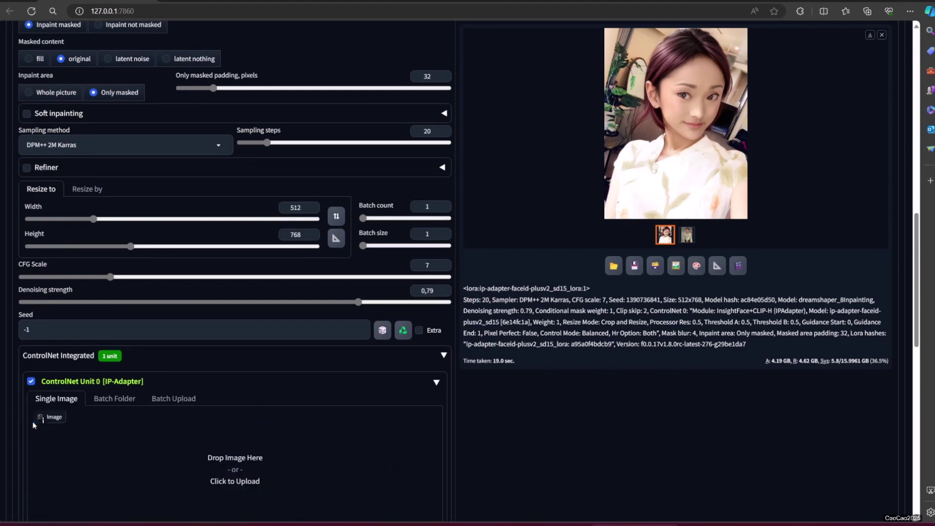
scroll(121, 416, "down", 3)
key("ctrl+v")
scroll(126, 409, "down", 3)
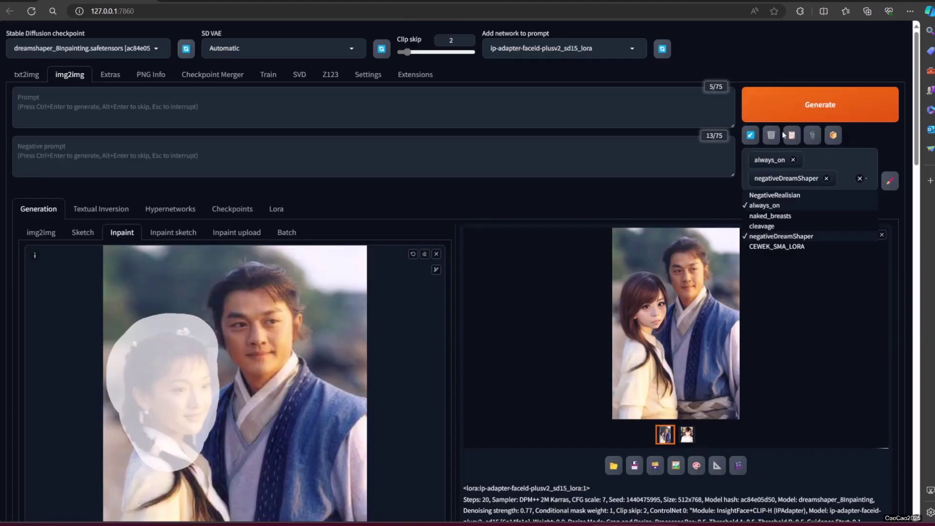
Run the inpaint, then view the couple photo with the woman's face replaced full size
left_click(786, 109)
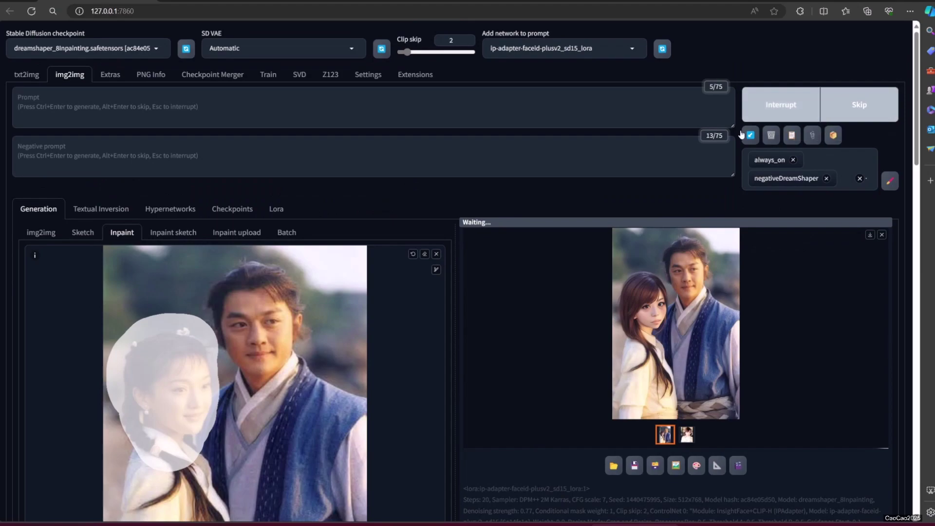
scroll(589, 285, "down", 2)
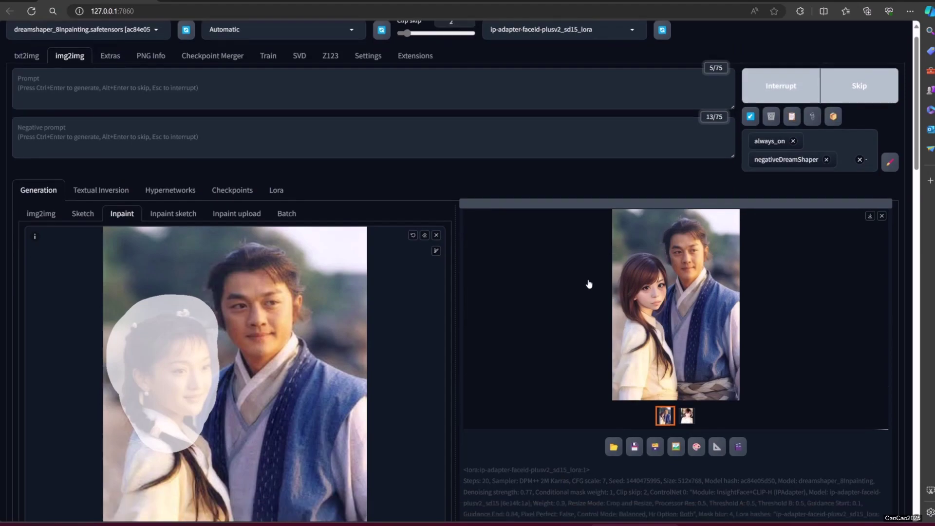
scroll(589, 285, "up", 2)
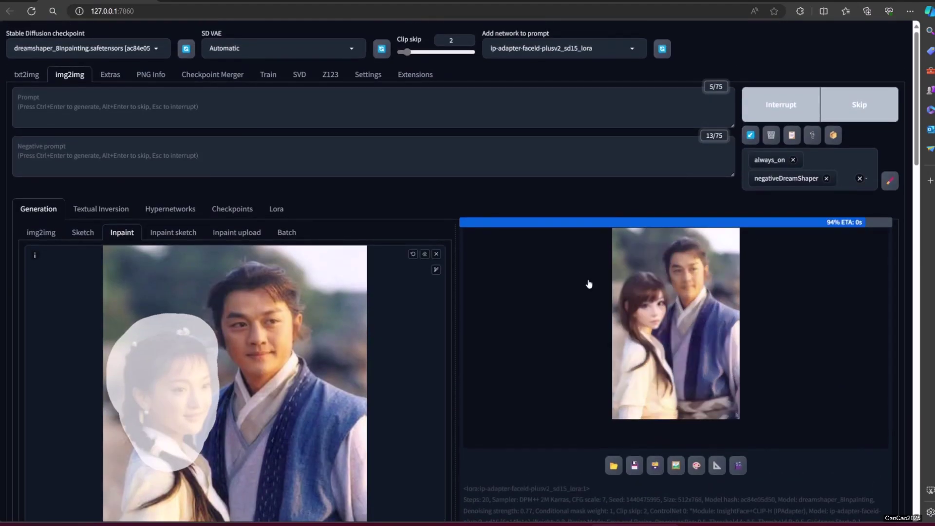
left_click(661, 322)
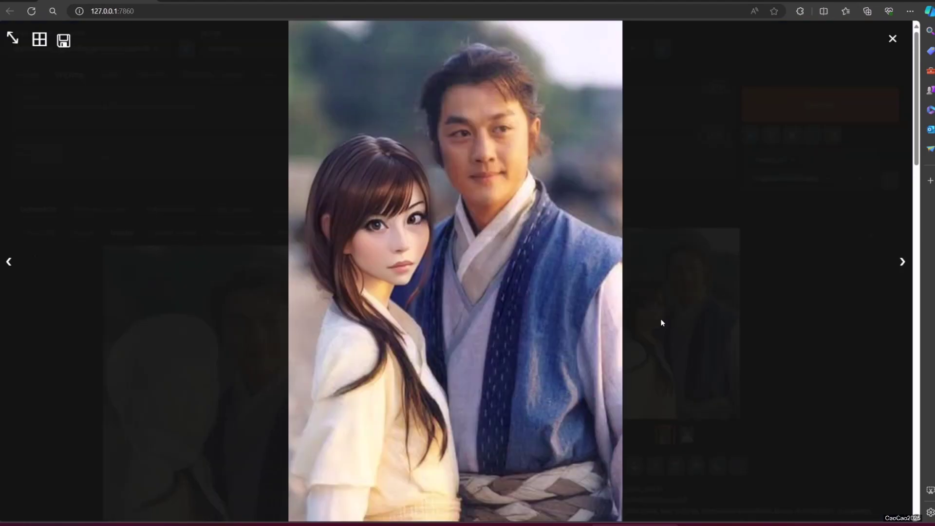
Mask the blonde middle woman's head in the three-heroine photo
left_click(790, 349)
scroll(305, 339, "down", 14)
scroll(305, 340, "up", 12)
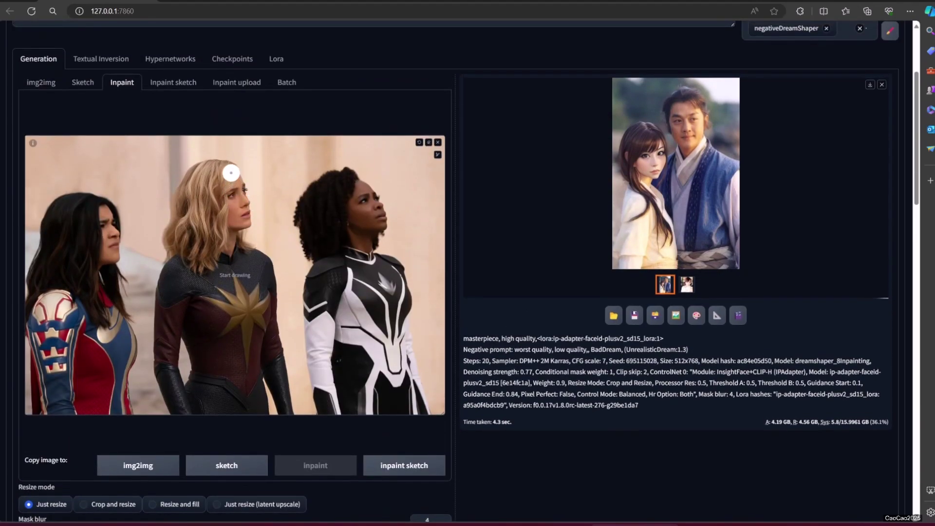
left_click_drag(226, 176, 250, 229)
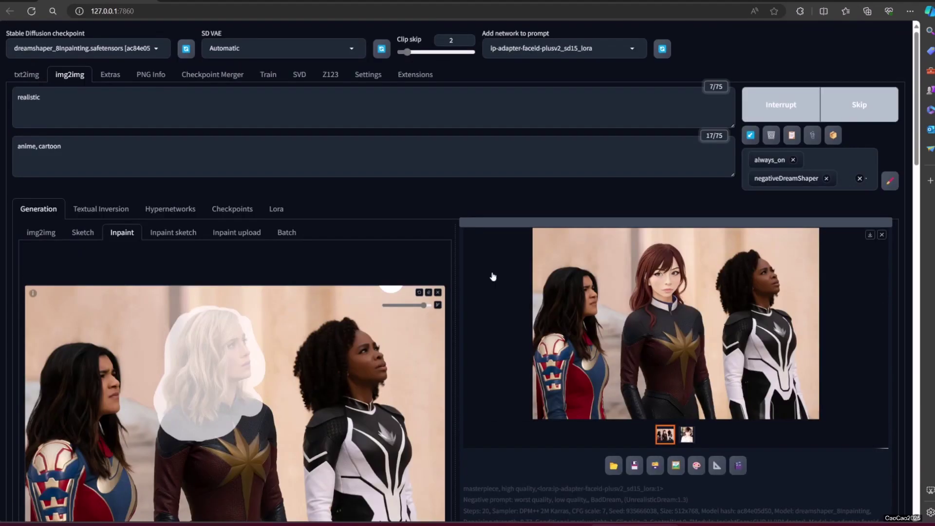
Inspect the film-grain inpaint with the reference face at full size
left_click(601, 331)
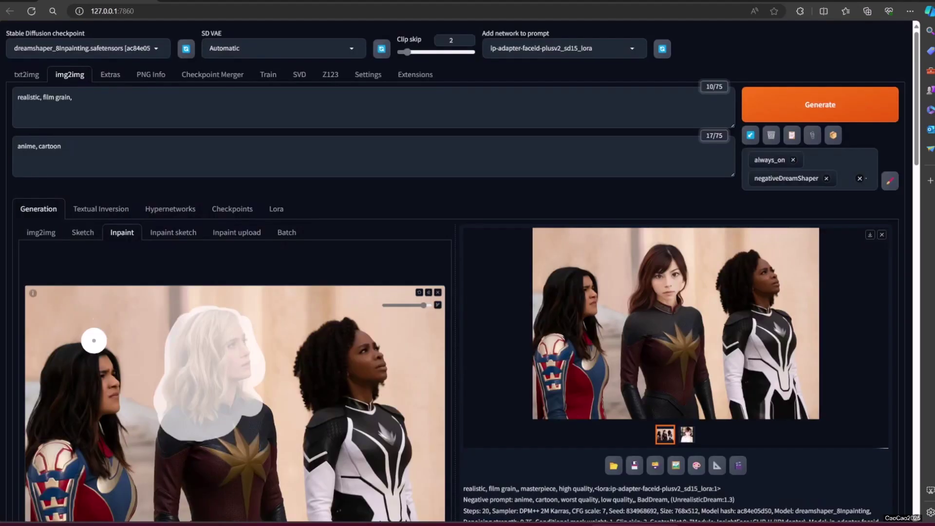
left_click(90, 356)
left_click(630, 344)
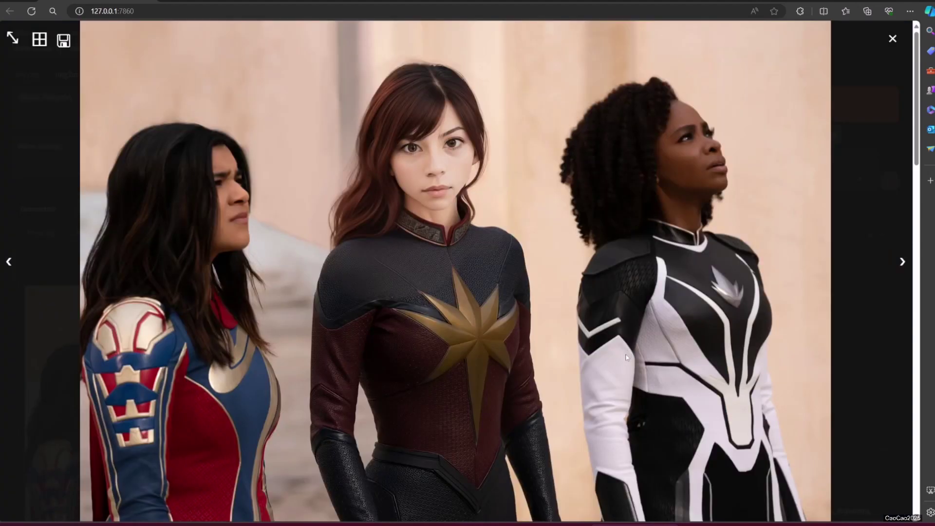
left_click(626, 357)
scroll(322, 339, "up", 10)
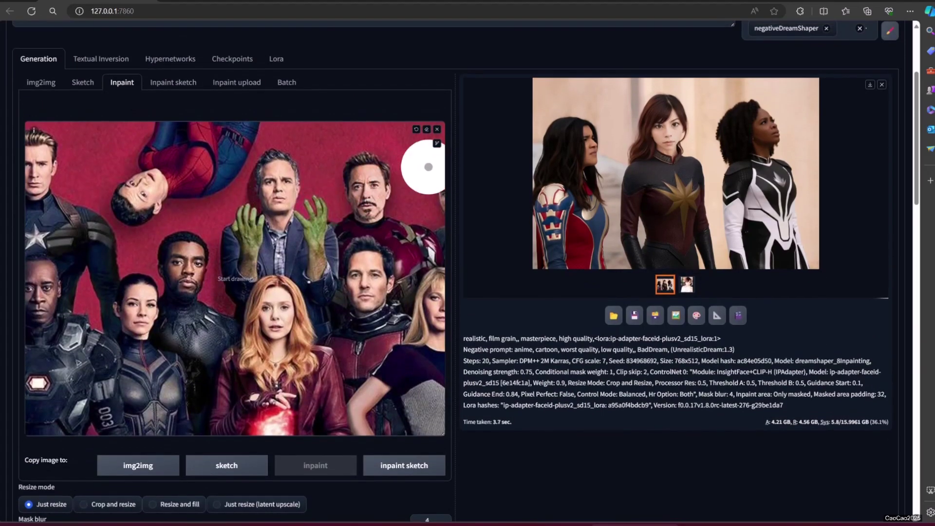
Mask the lower-left woman's face, undoing and repainting the stroke once
mouse_move(140, 292)
left_mouse_down()
mouse_move(139, 320)
mouse_move(150, 315)
mouse_move(150, 292)
left_mouse_up()
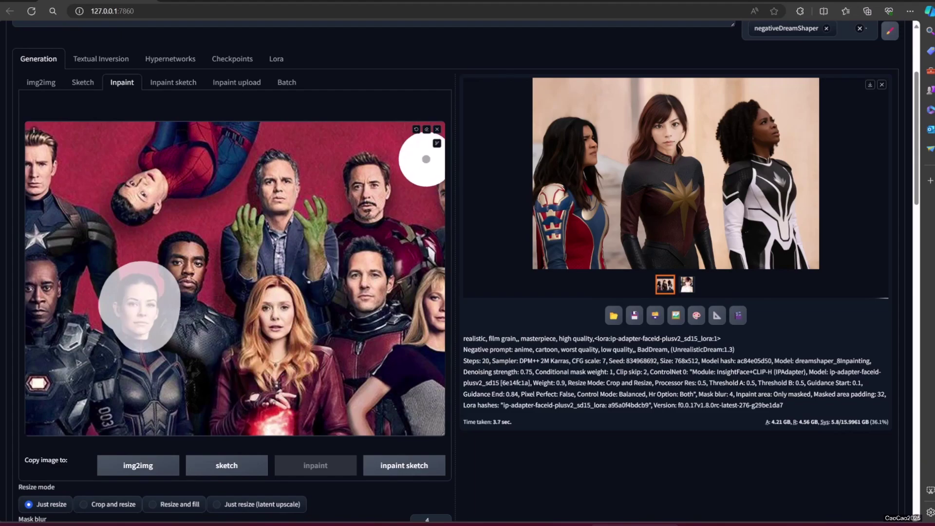
left_click(417, 130)
left_click_drag(125, 295, 136, 322)
scroll(244, 366, "up", 3)
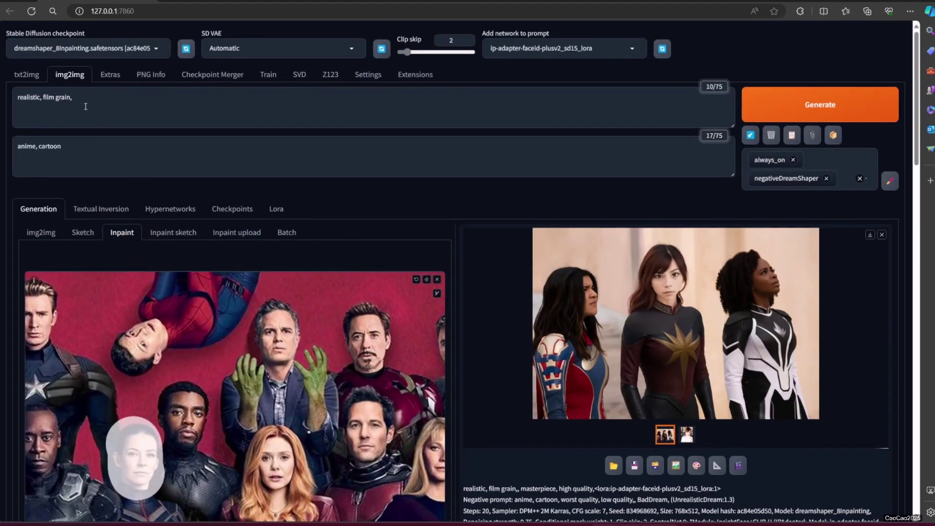
Append 'face, black hair, short hair,' to the prompt, inpaint, and review the result full size
left_click(94, 102)
type("face, black hair, short hair,")
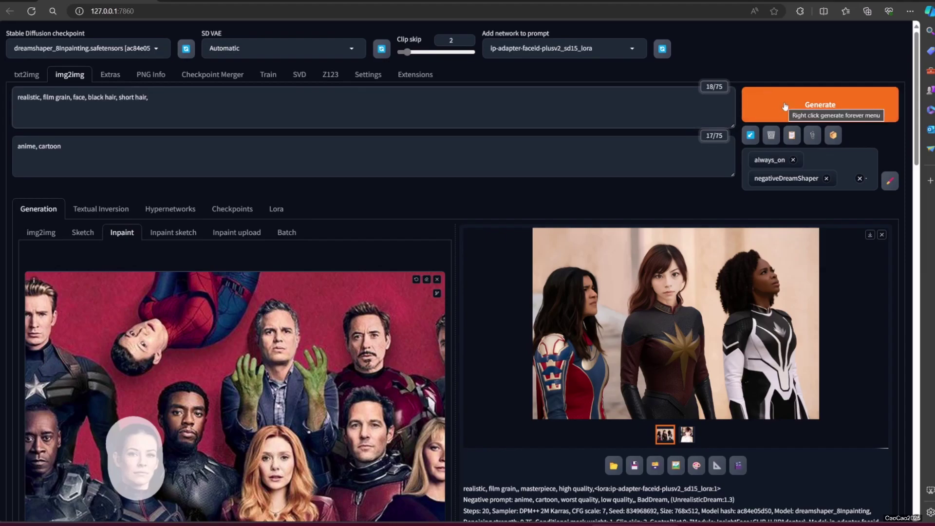
left_click(819, 104)
scroll(535, 255, "down", 4)
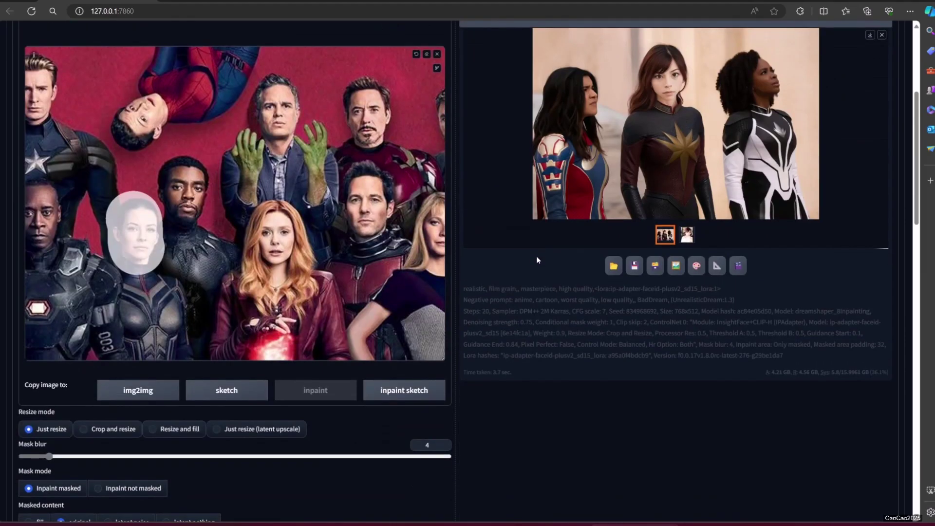
scroll(536, 255, "up", 1)
scroll(537, 259, "up", 3)
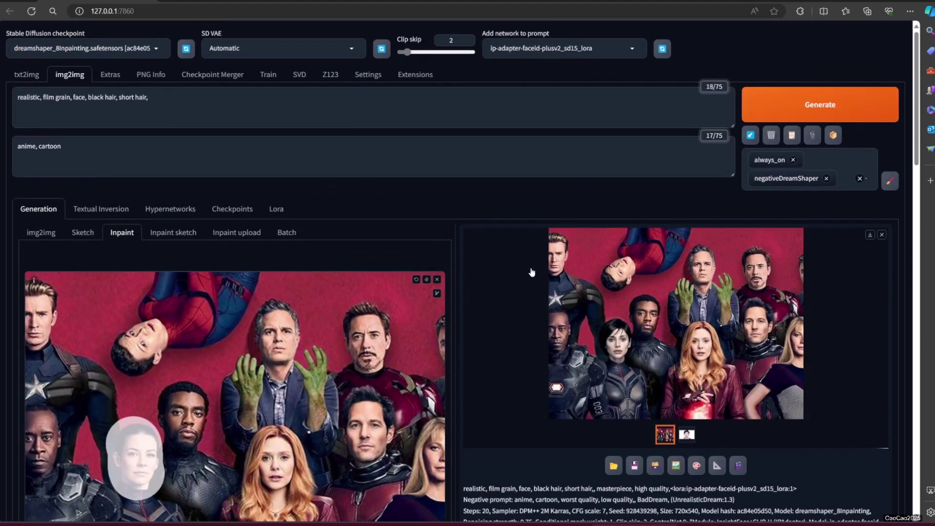
left_click(652, 291)
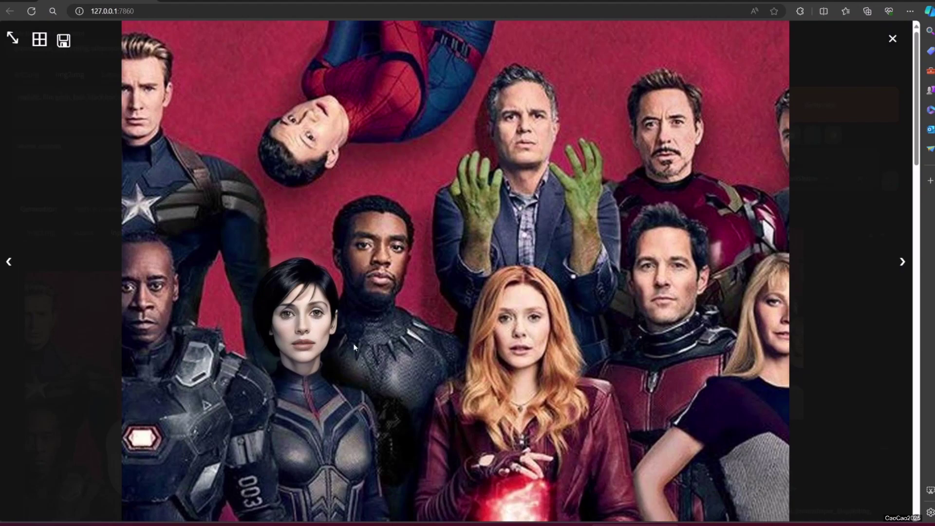
left_click(307, 300)
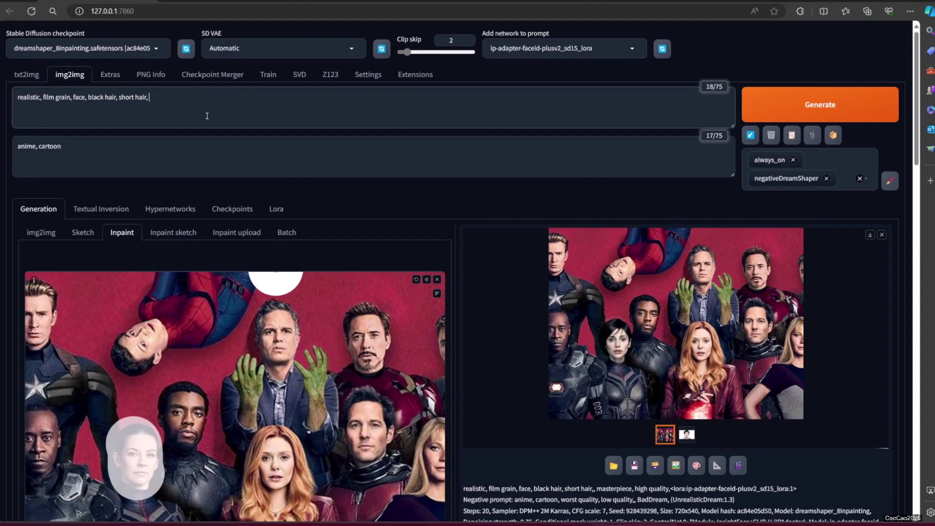
Add 'blurry,' to the end of the prompt, regenerate, and view the new inpaint full size
type("blurry,")
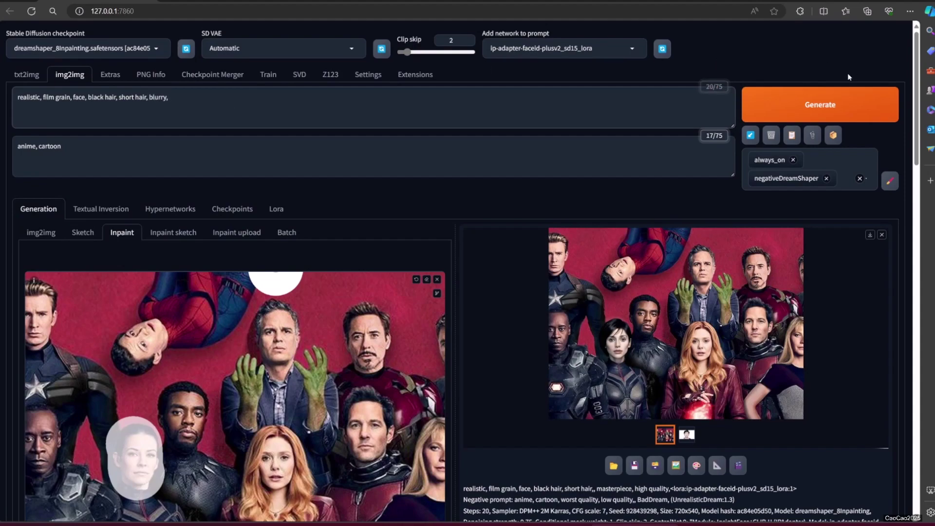
left_click(847, 104)
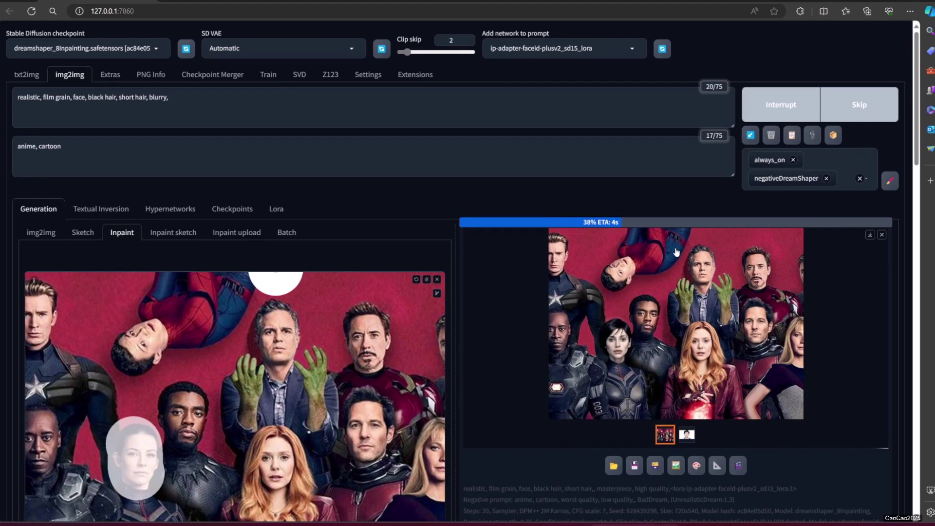
left_click(678, 314)
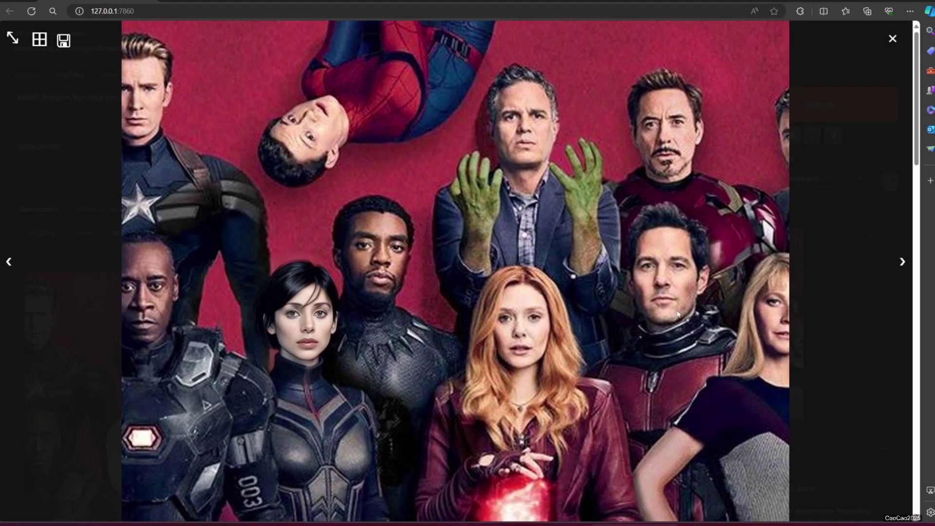